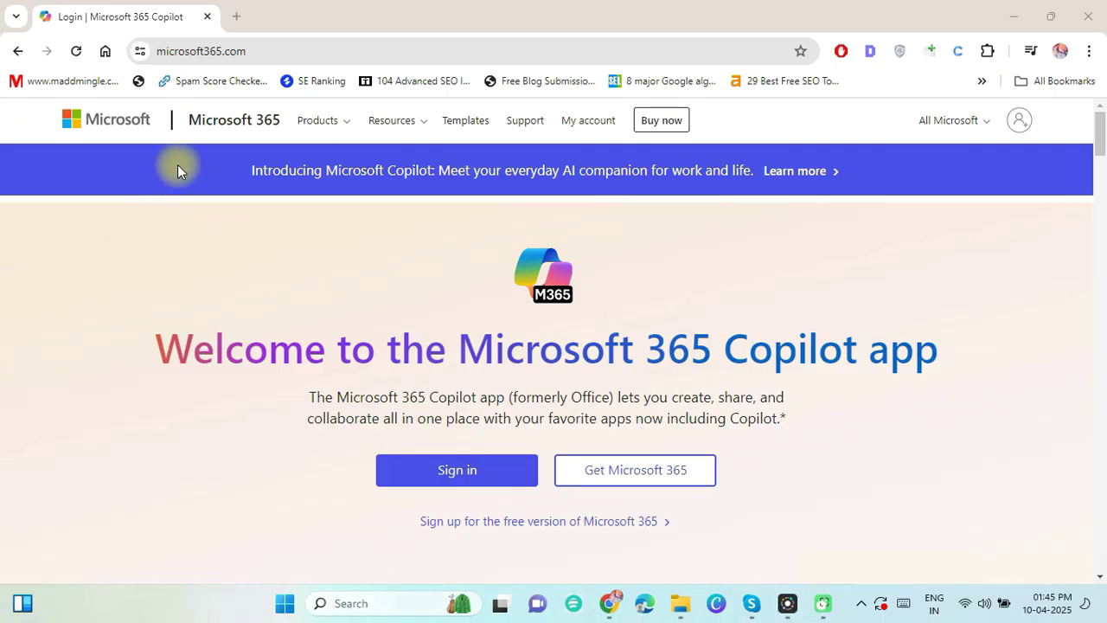
In a new tab, open Google Account Security and go to the 2-Step Verification settings.
{"action": "left_click", "coordinate": [239, 16]}
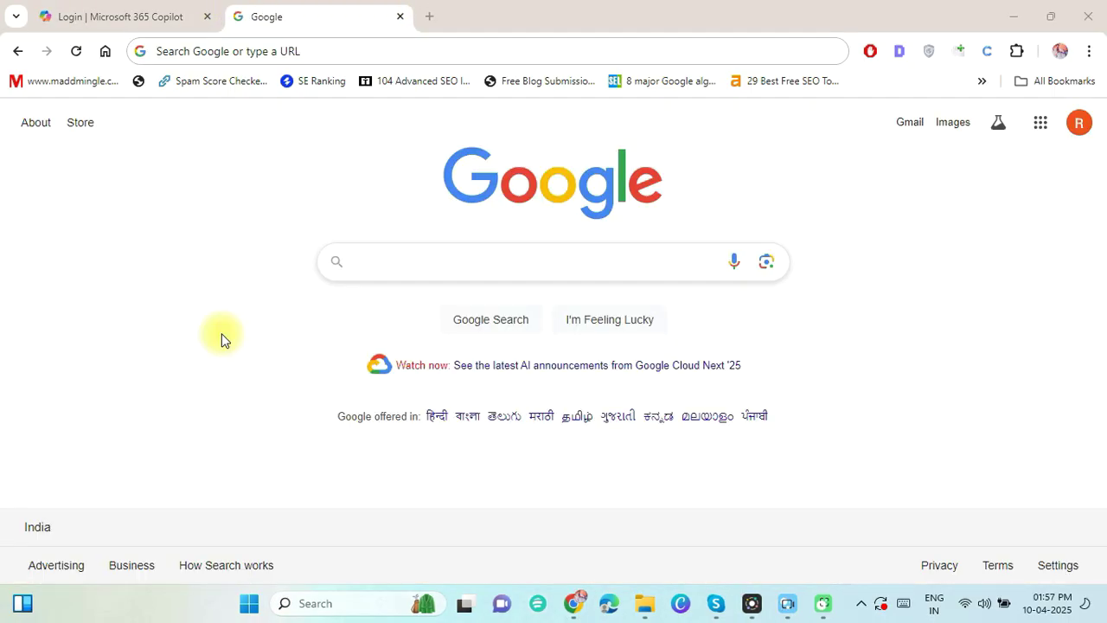
{"action": "left_click", "coordinate": [1077, 130]}
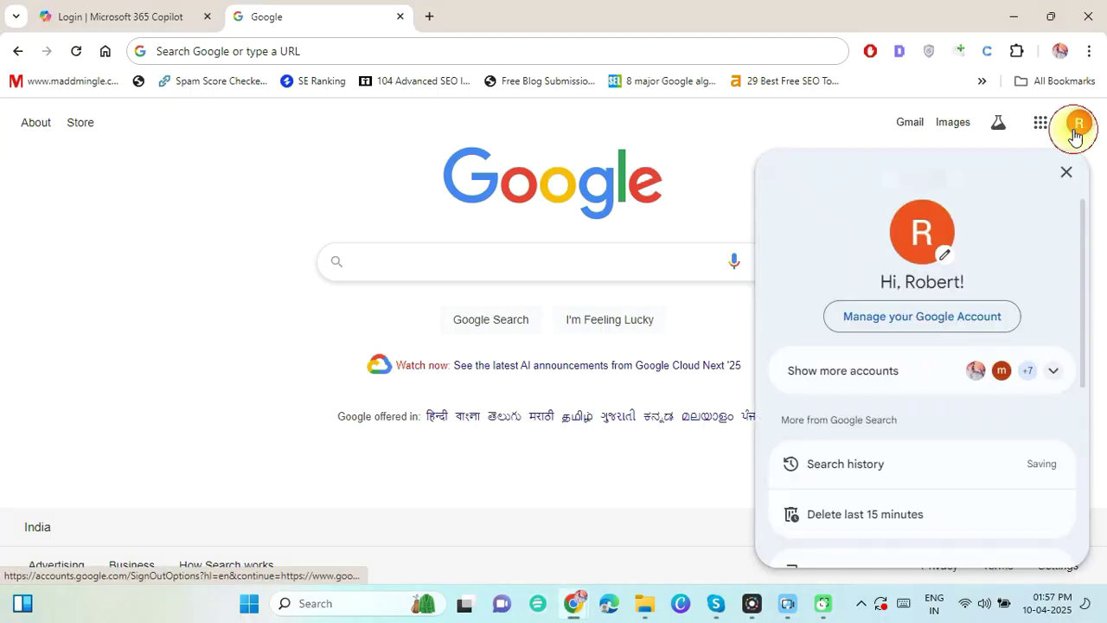
{"action": "left_click", "coordinate": [947, 327]}
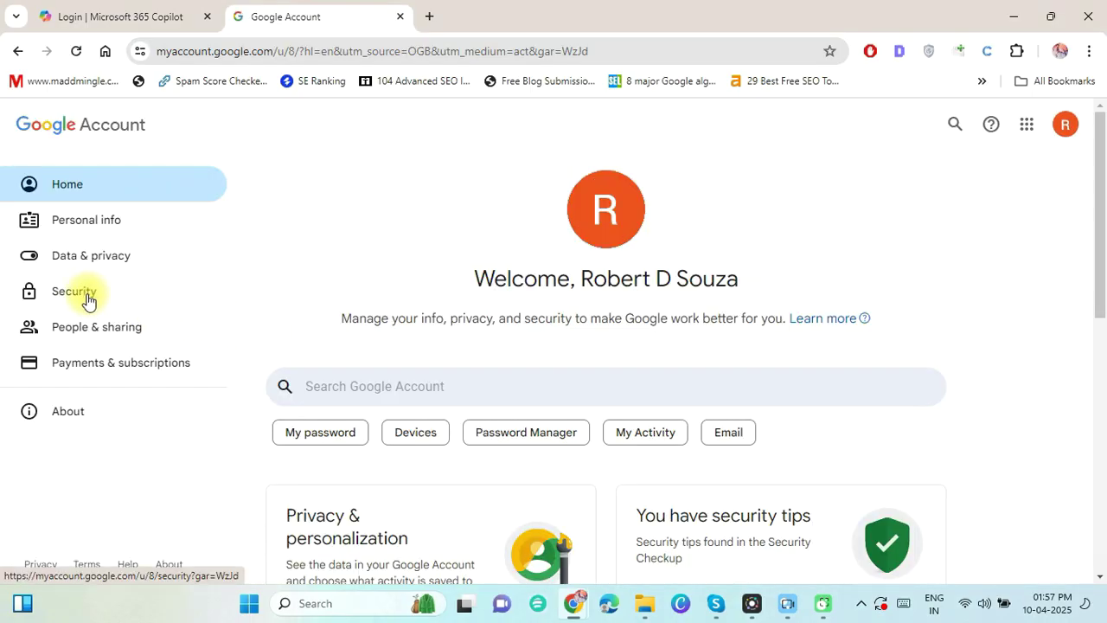
{"action": "left_click", "coordinate": [86, 298]}
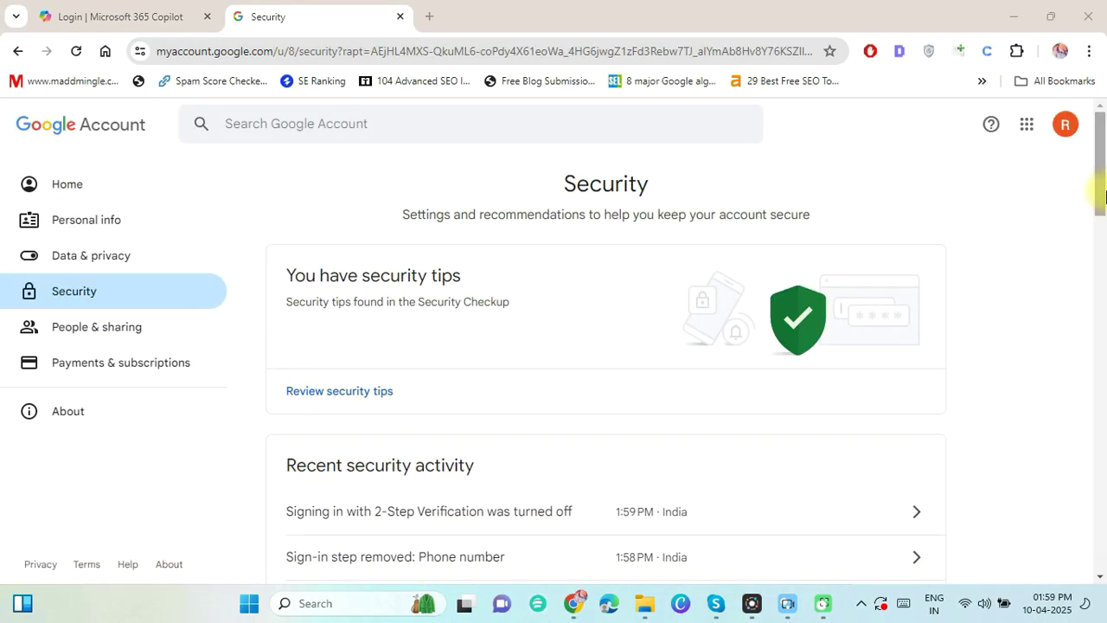
{"action": "left_click_drag", "start_coordinate": [1105, 197], "coordinate": [1101, 284]}
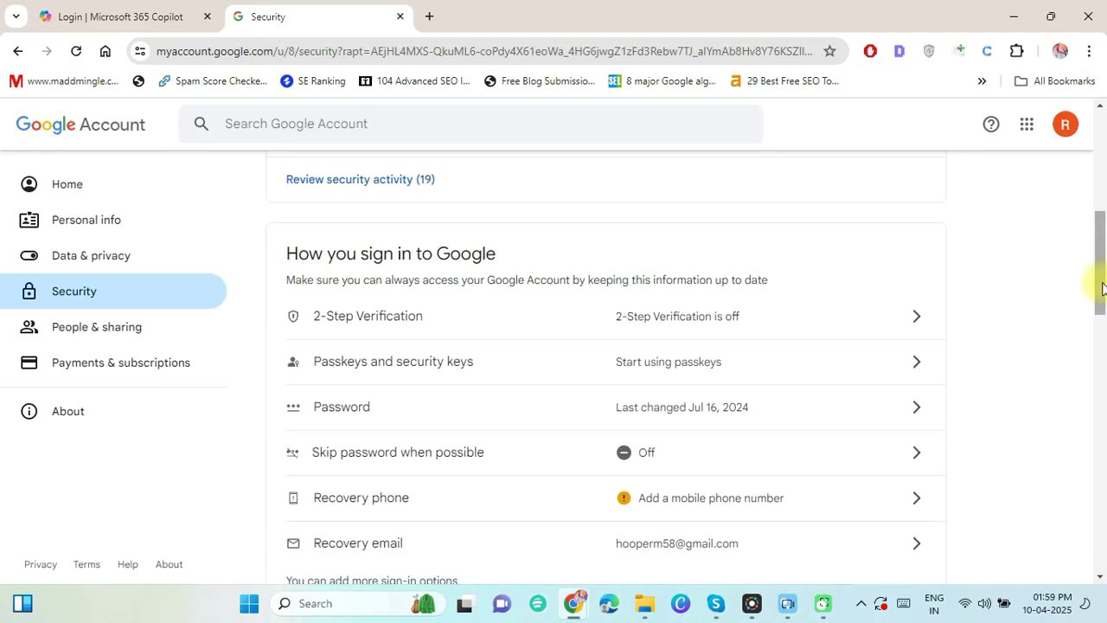
{"action": "left_click", "coordinate": [789, 320]}
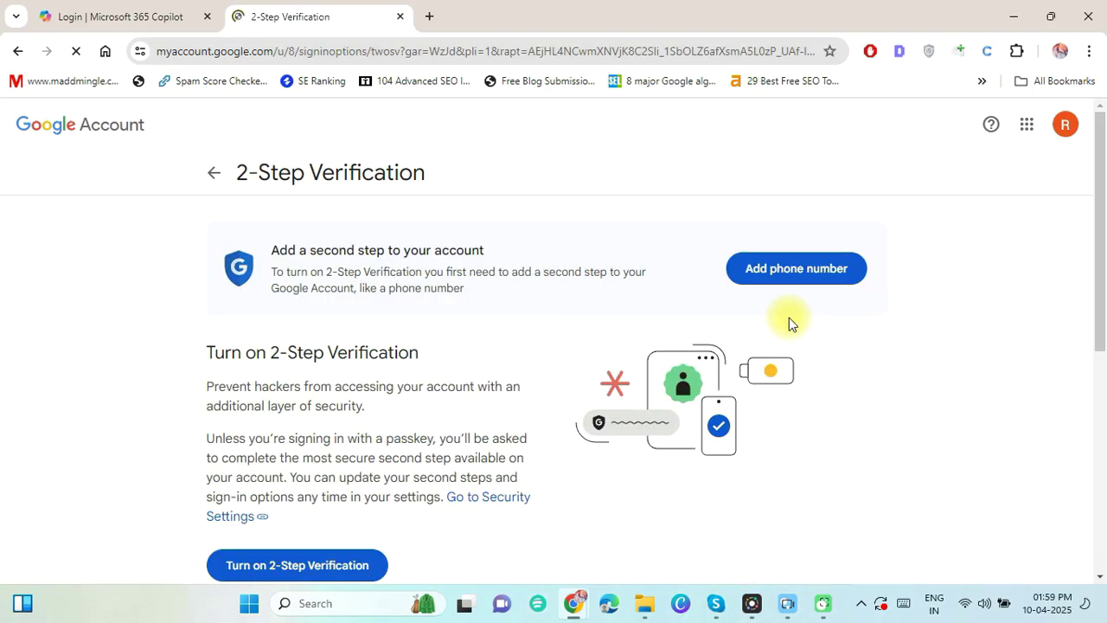
Turn on 2-Step Verification with an India phone number, verify it with the received code, and return to Security.
{"action": "left_click", "coordinate": [320, 566]}
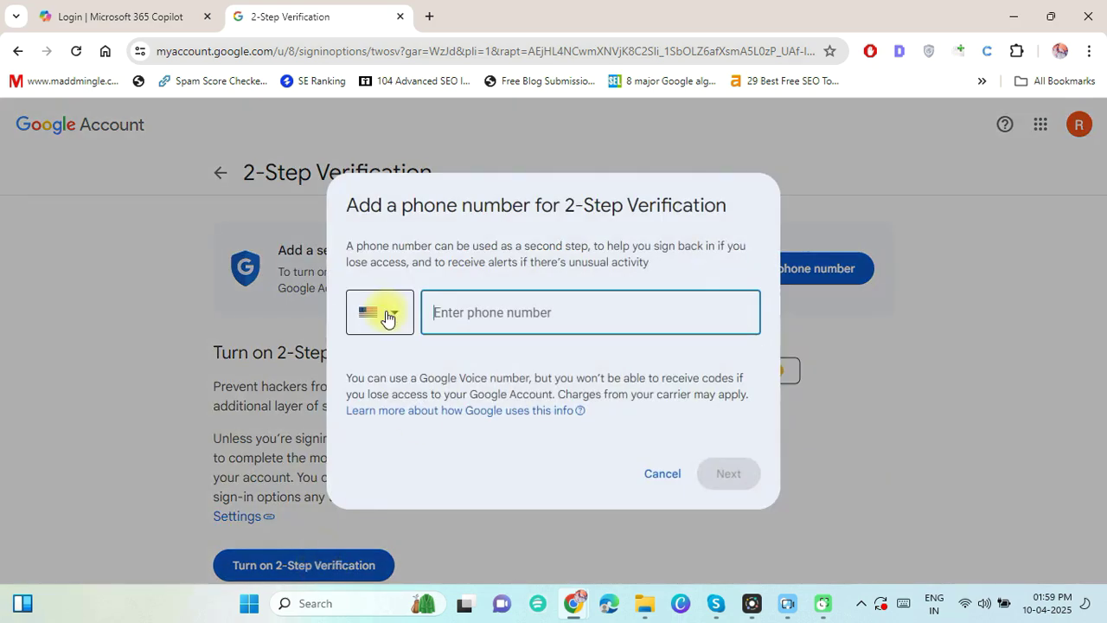
{"action": "left_click", "coordinate": [385, 316]}
{"action": "type", "text": "in"}
{"action": "key", "text": "Return"}
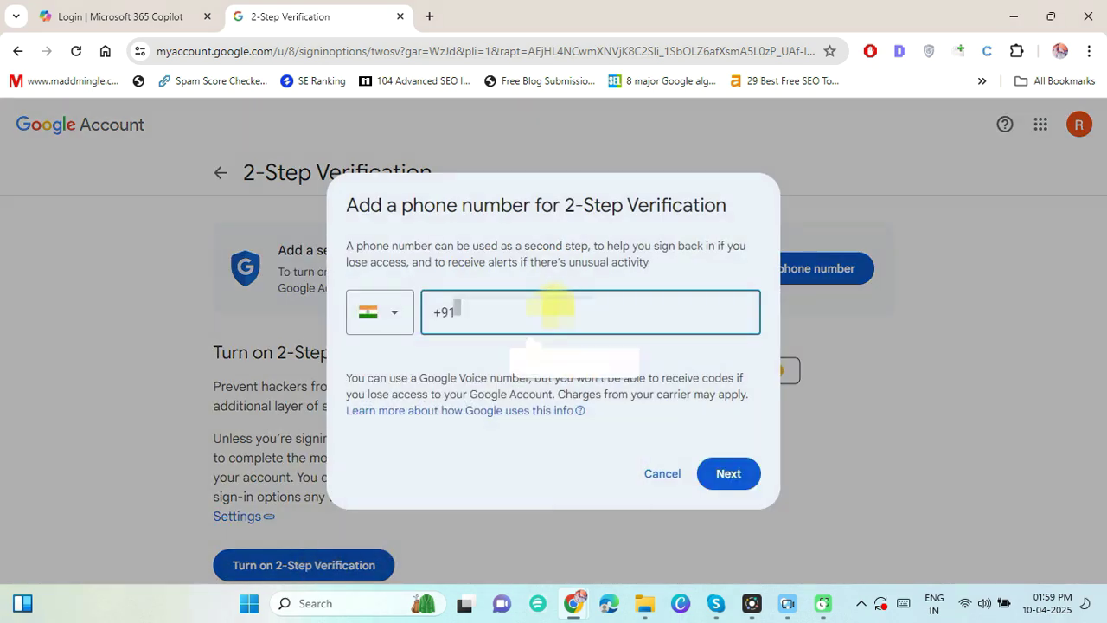
{"action": "left_click", "coordinate": [581, 368]}
{"action": "left_click", "coordinate": [729, 473]}
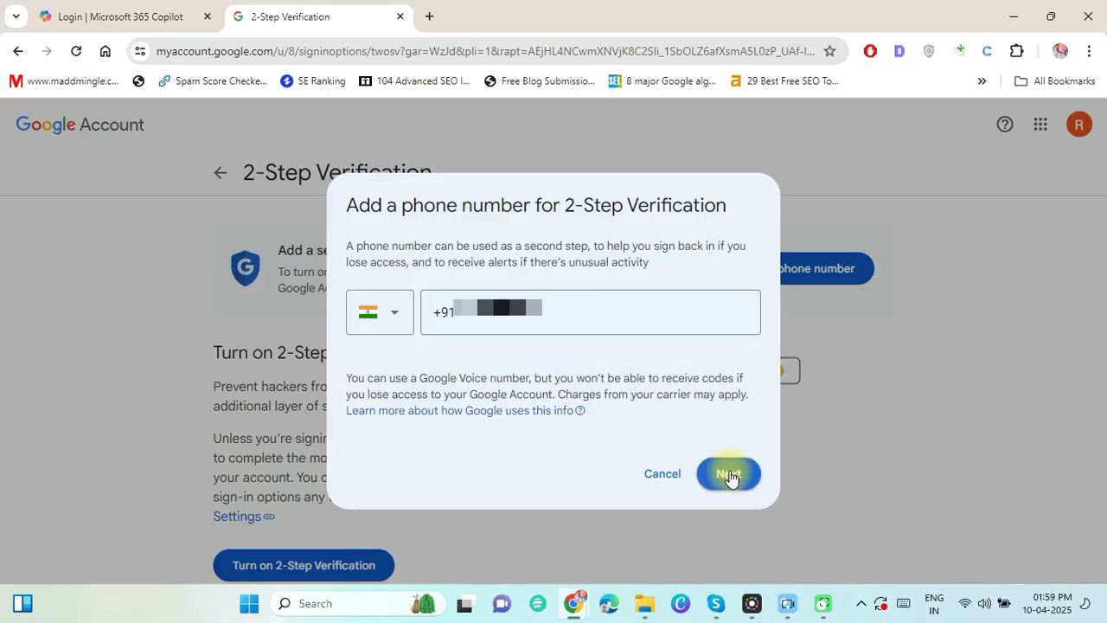
{"action": "type", "text": "123456"}
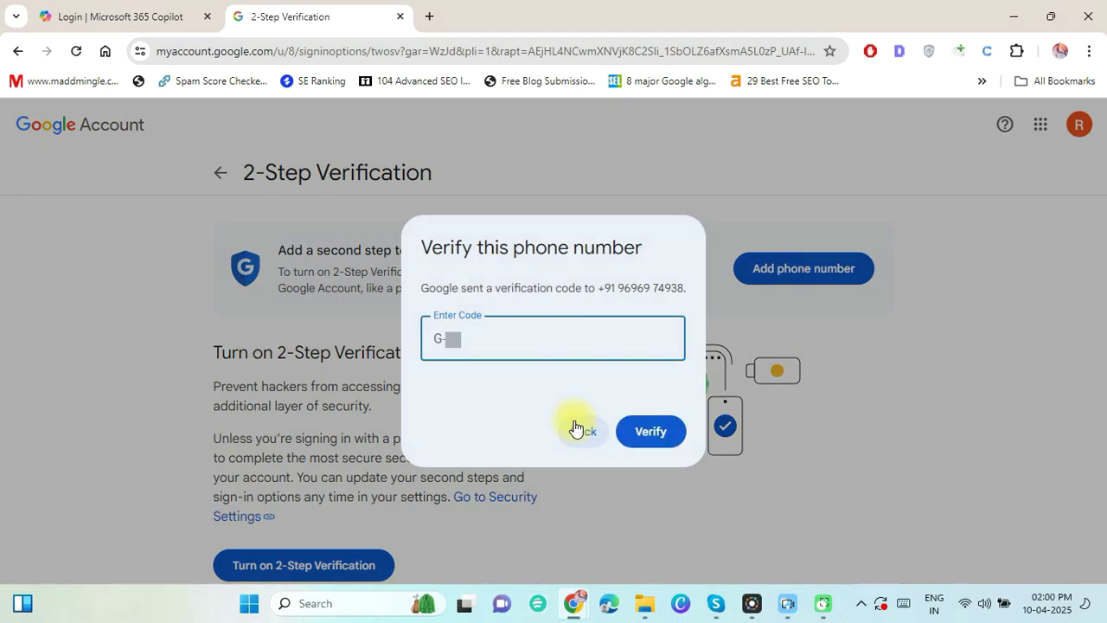
{"action": "left_click", "coordinate": [651, 432]}
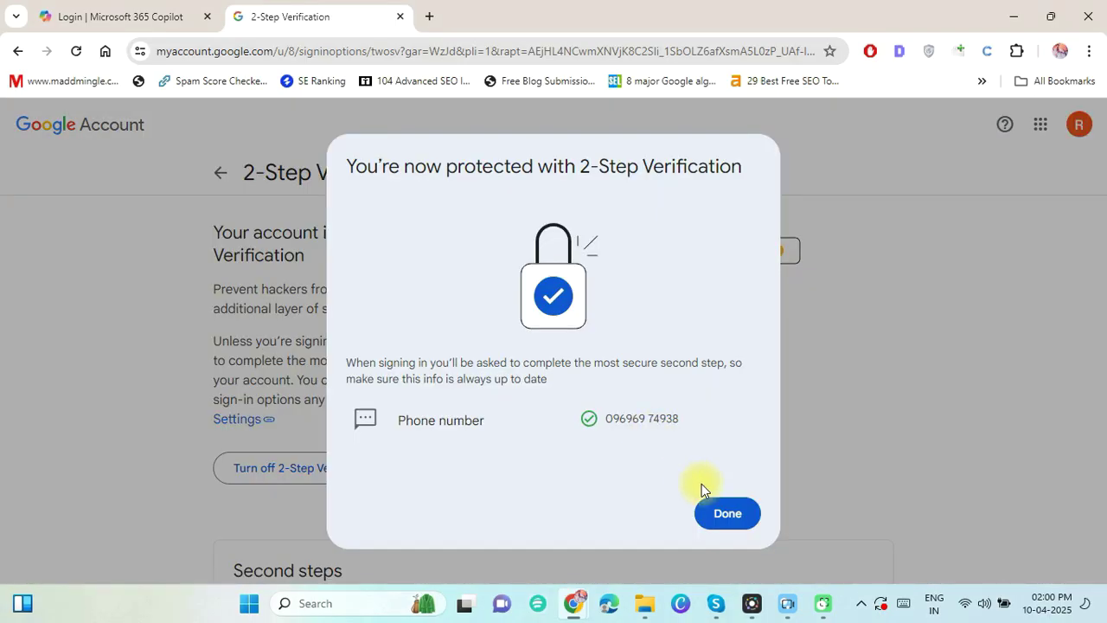
{"action": "left_click", "coordinate": [724, 511]}
{"action": "left_click", "coordinate": [213, 172]}
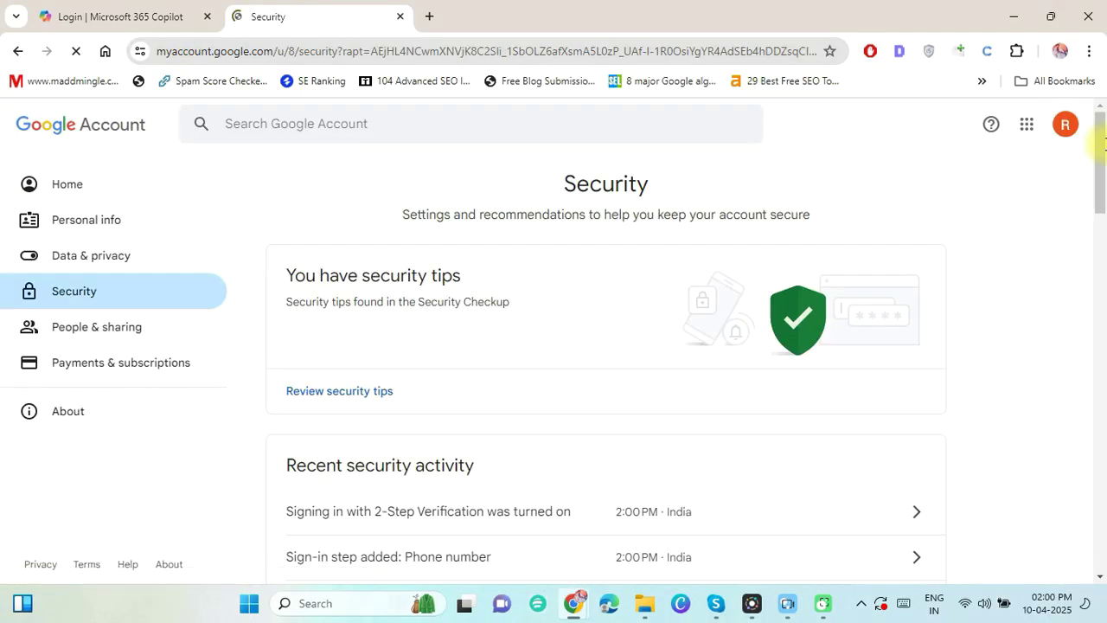
Find App passwords through the settings search and create one named 'gmailtooffice365'.
{"action": "scroll", "coordinate": [711, 370], "scroll_direction": "down", "scroll_amount": 5}
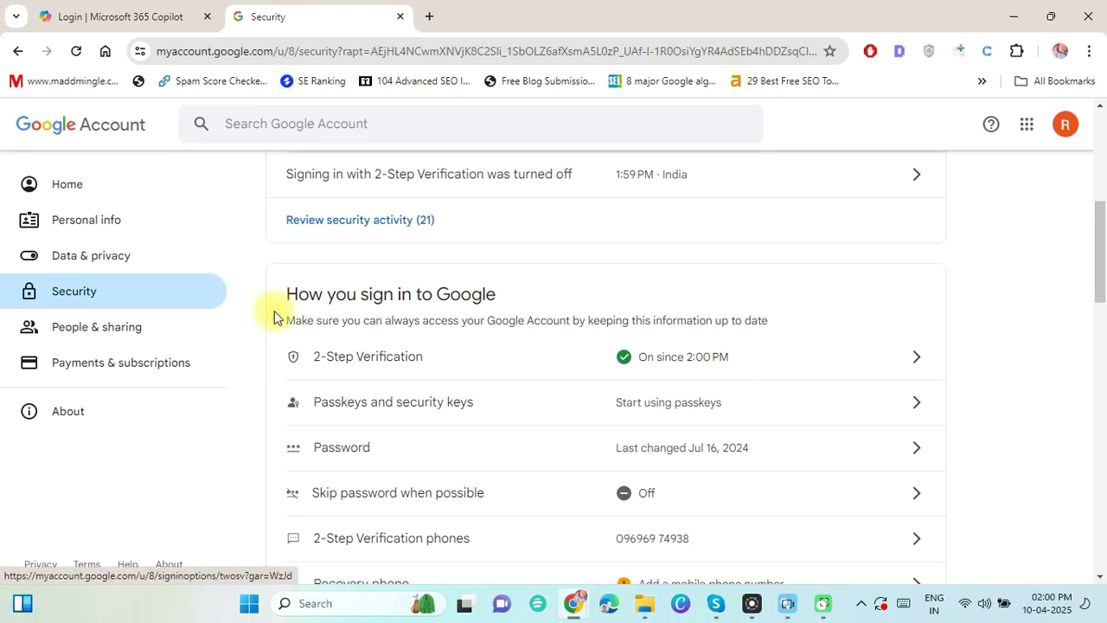
{"action": "left_click", "coordinate": [314, 128]}
{"action": "type", "text": "a"}
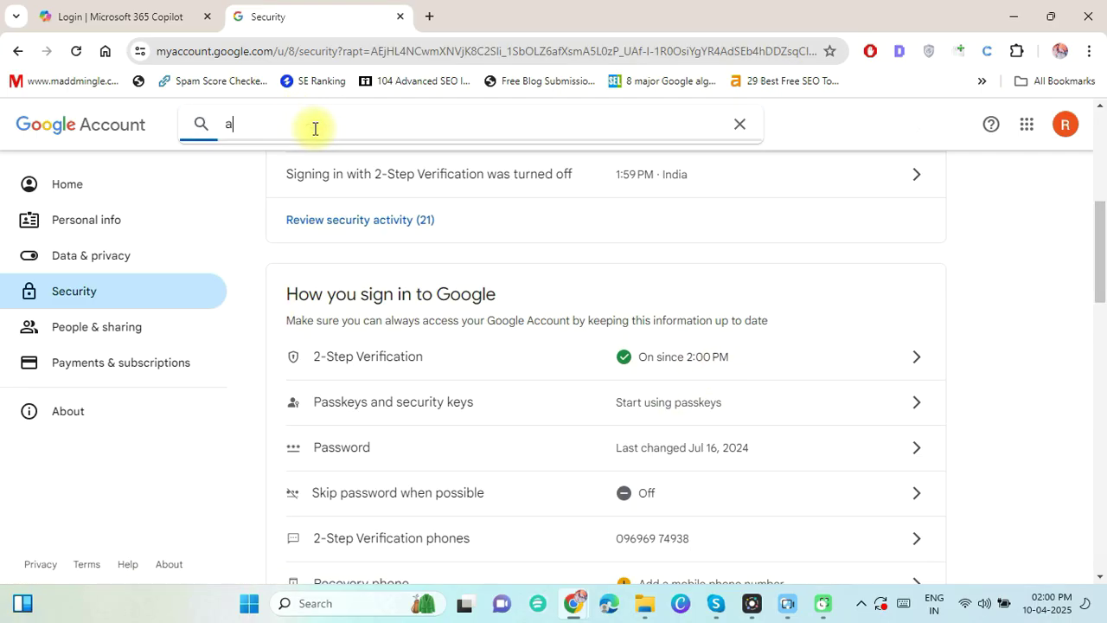
{"action": "type", "text": "pp"}
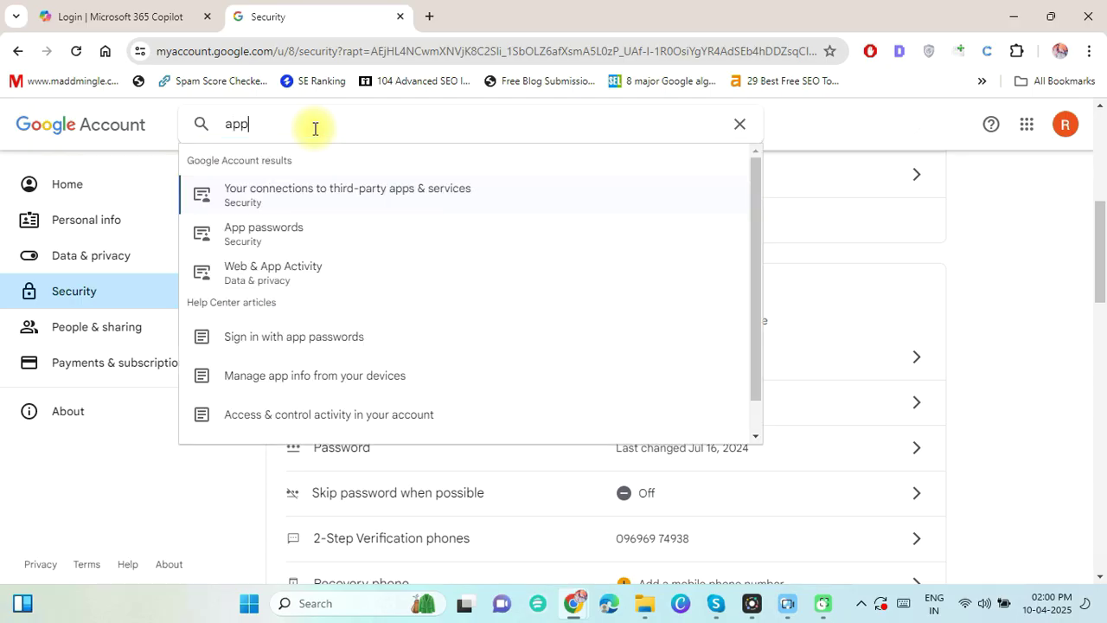
{"action": "left_click", "coordinate": [321, 229]}
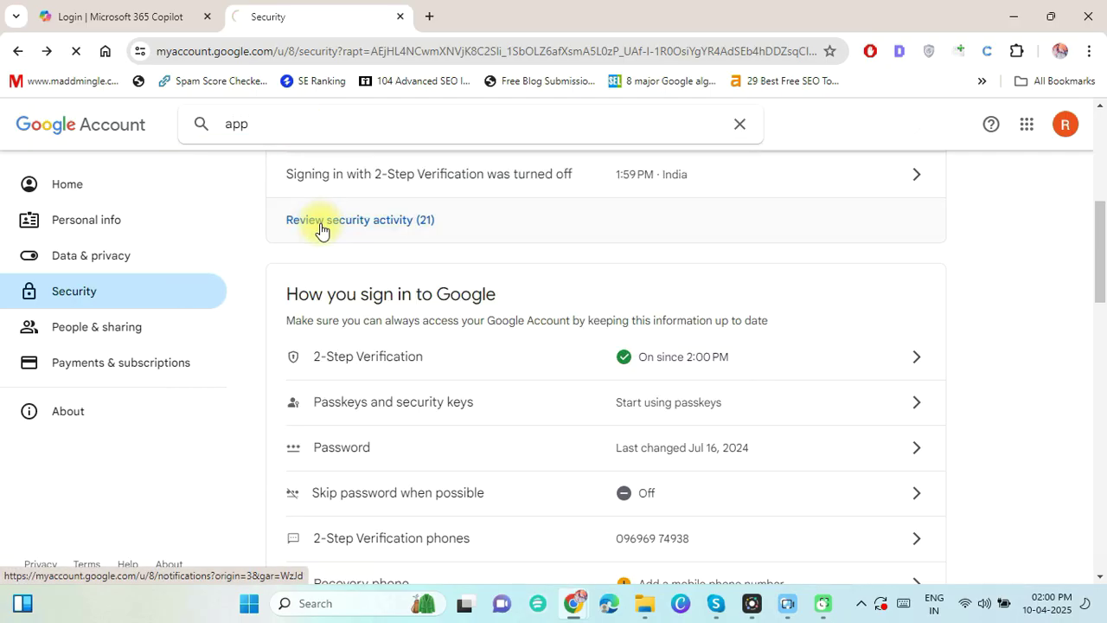
{"action": "type", "text": "gmail"}
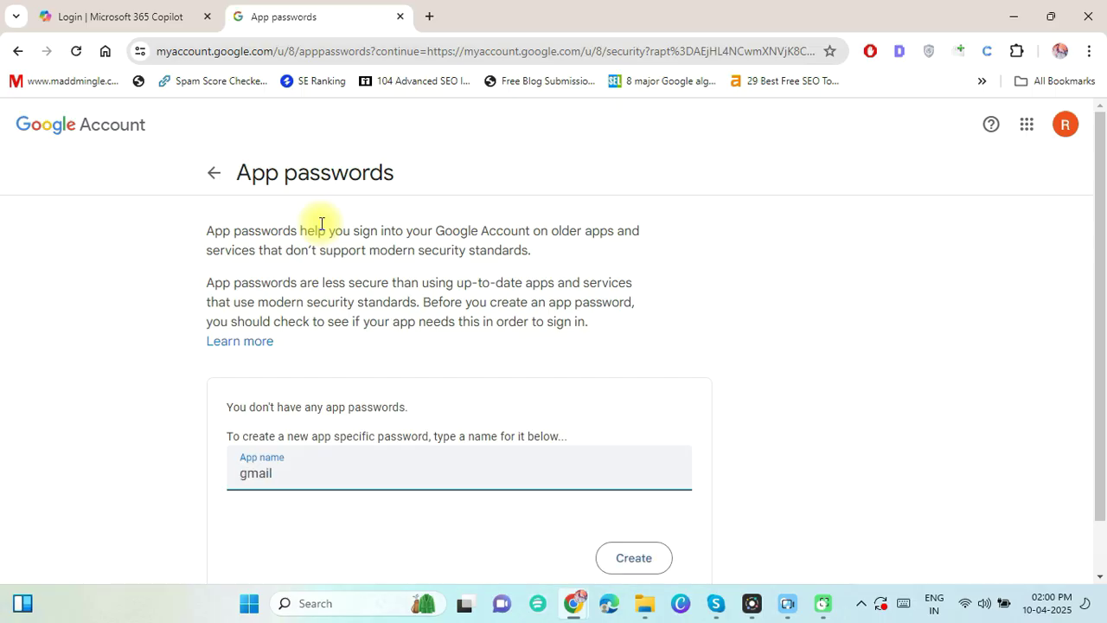
{"action": "type", "text": "tooffice365"}
{"action": "left_click", "coordinate": [629, 555]}
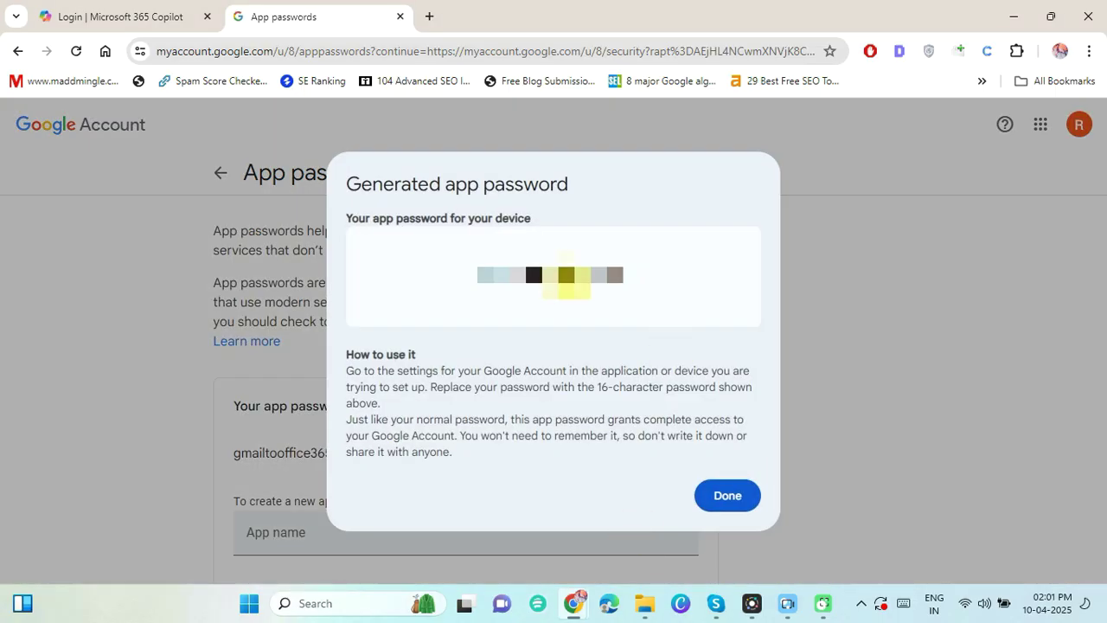
{"action": "left_click", "coordinate": [726, 497]}
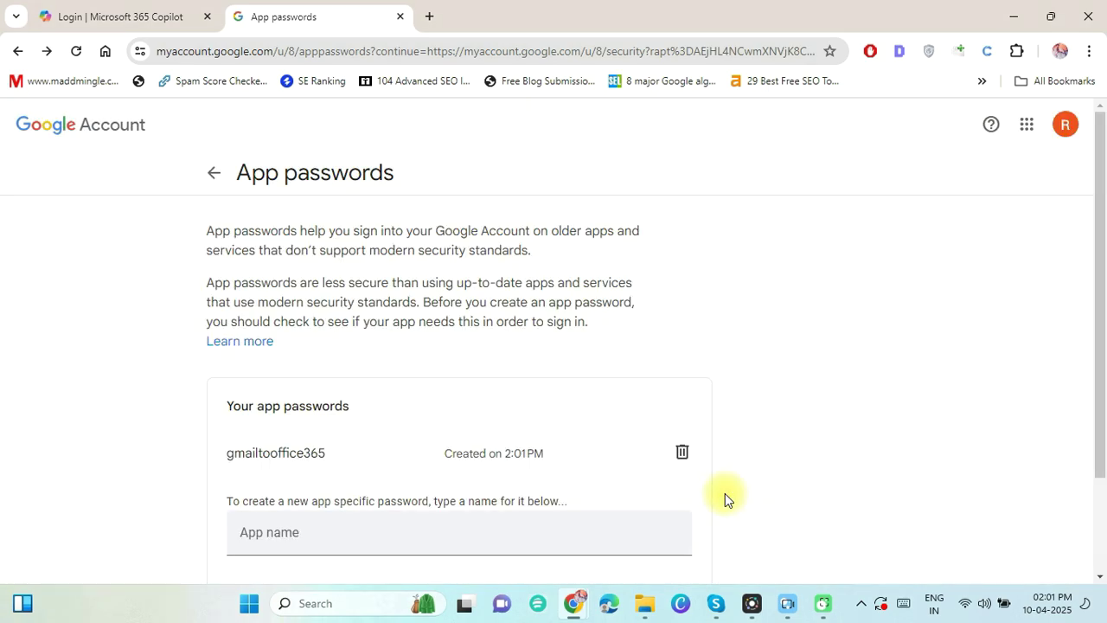
Paste the generated app password into Notepad and minimize the note.
{"action": "key", "text": "ctrl+v"}
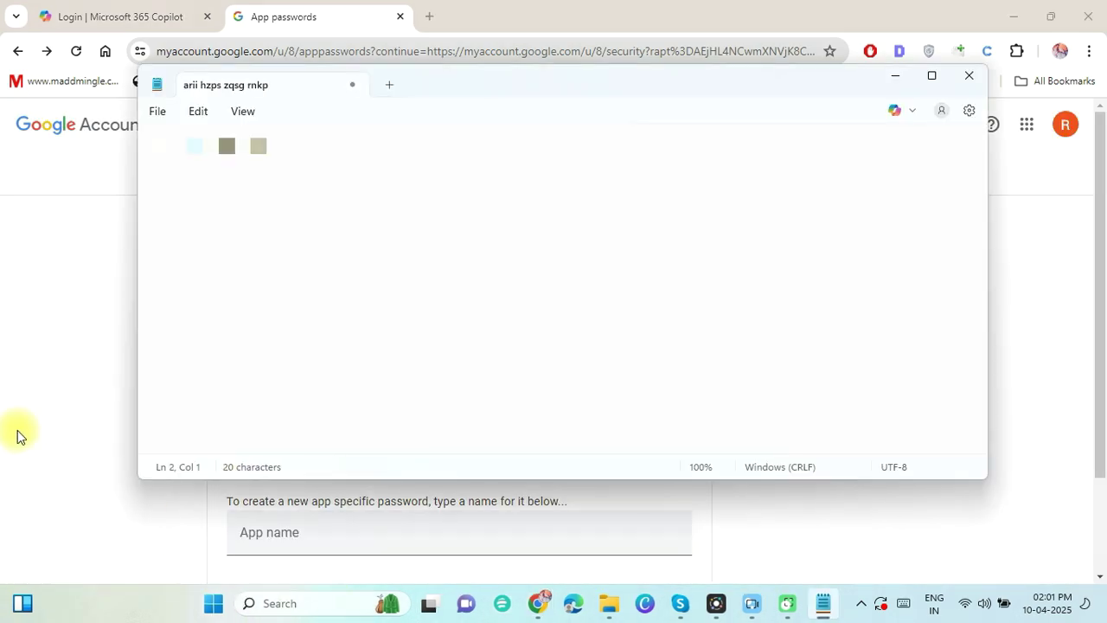
{"action": "left_click", "coordinate": [898, 84]}
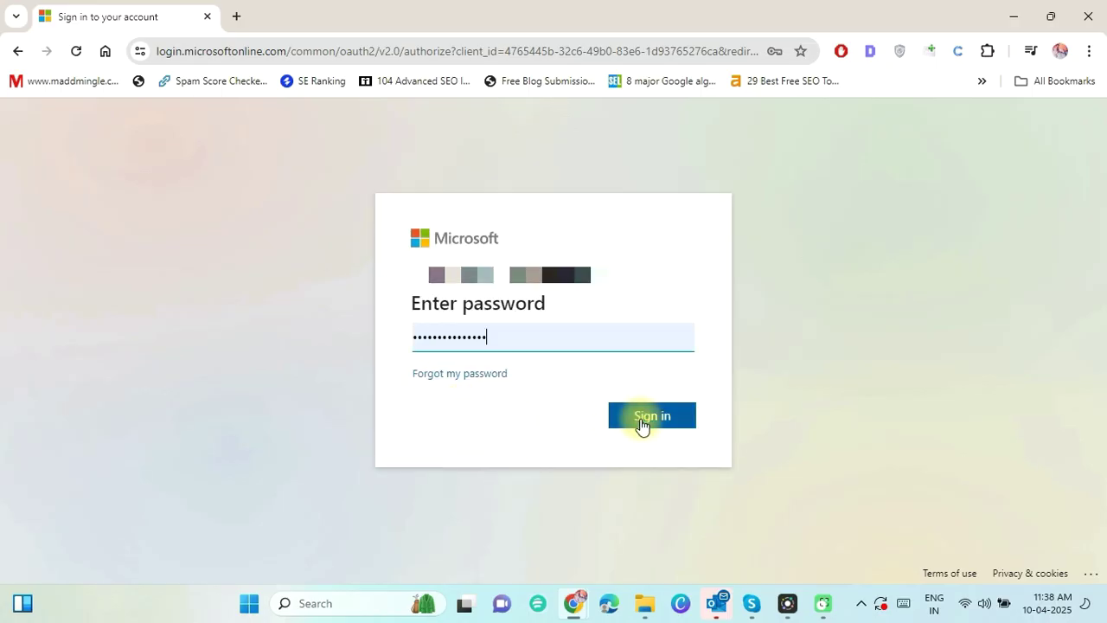
Submit the admin account password and choose to stay signed in to Microsoft 365.
{"action": "left_click", "coordinate": [640, 419]}
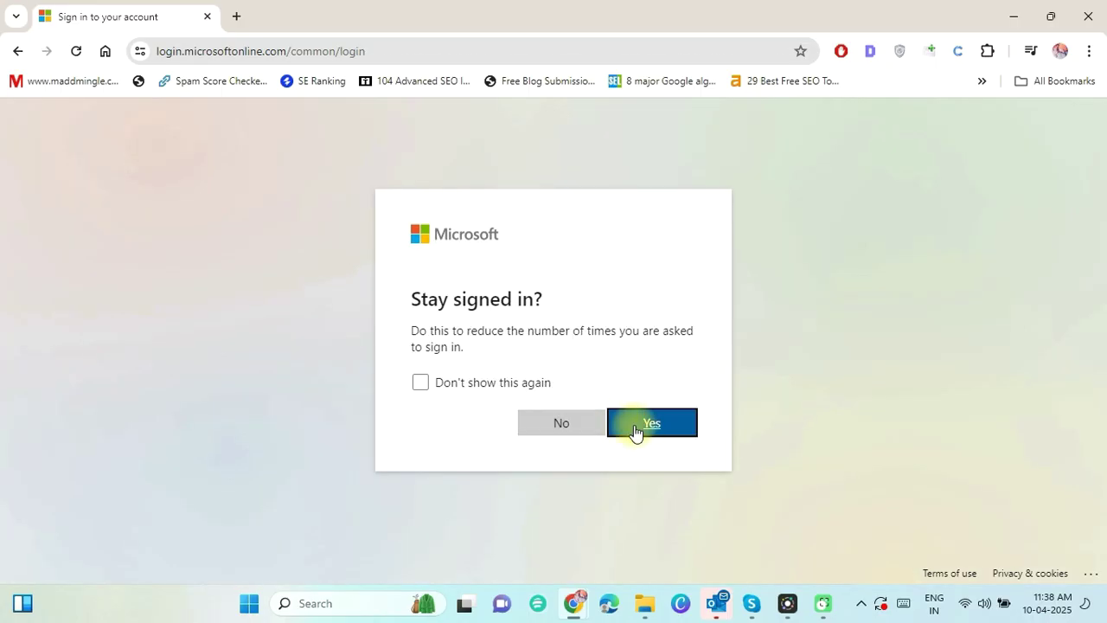
{"action": "left_click", "coordinate": [635, 424]}
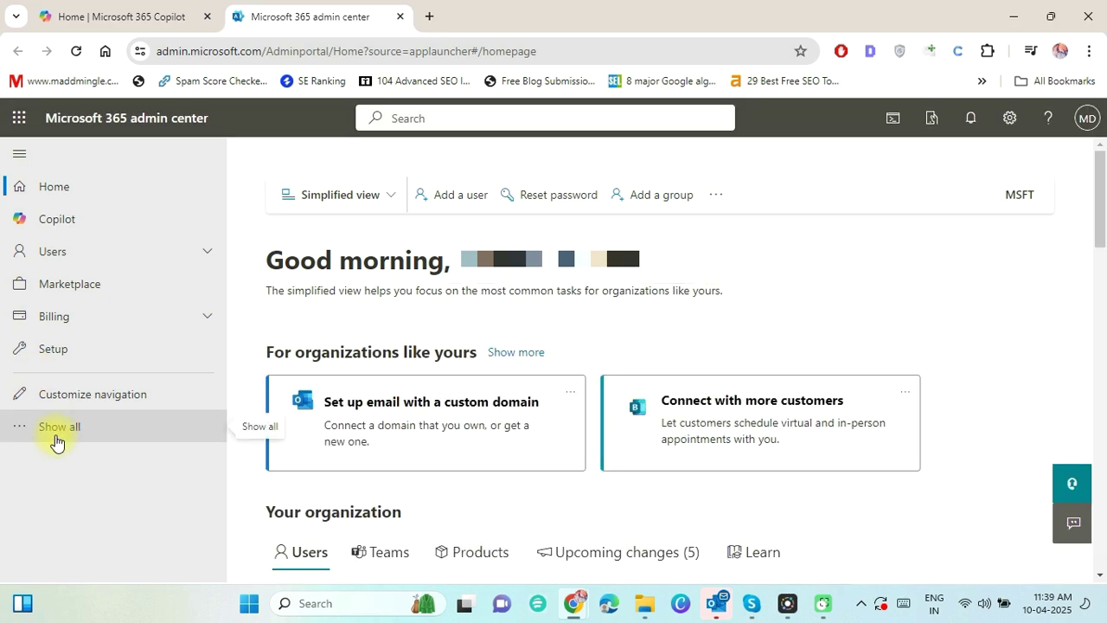
Go to Migration batches in the Exchange admin center and start adding a new batch.
{"action": "left_click", "coordinate": [54, 441]}
{"action": "scroll", "coordinate": [228, 286], "scroll_direction": "down", "scroll_amount": 5}
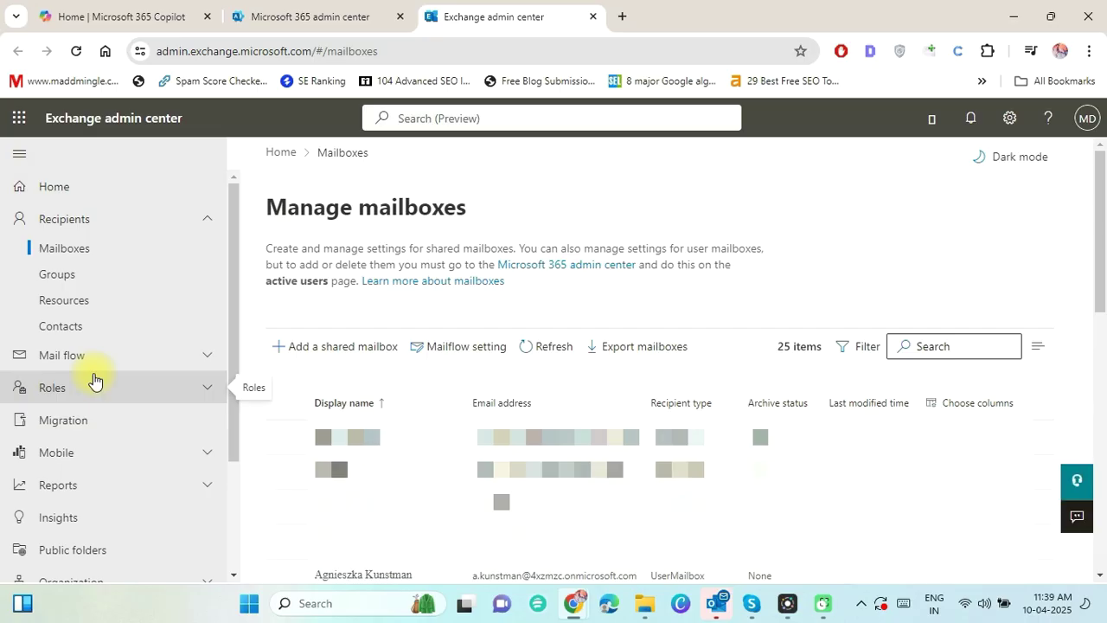
{"action": "left_click", "coordinate": [90, 428]}
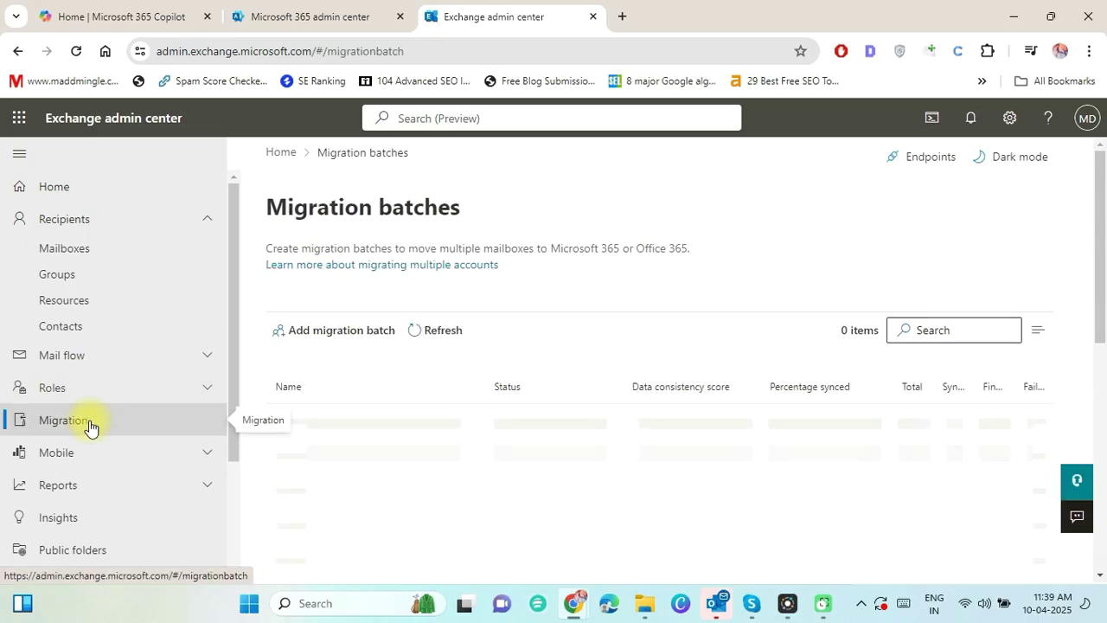
{"action": "left_click", "coordinate": [328, 335]}
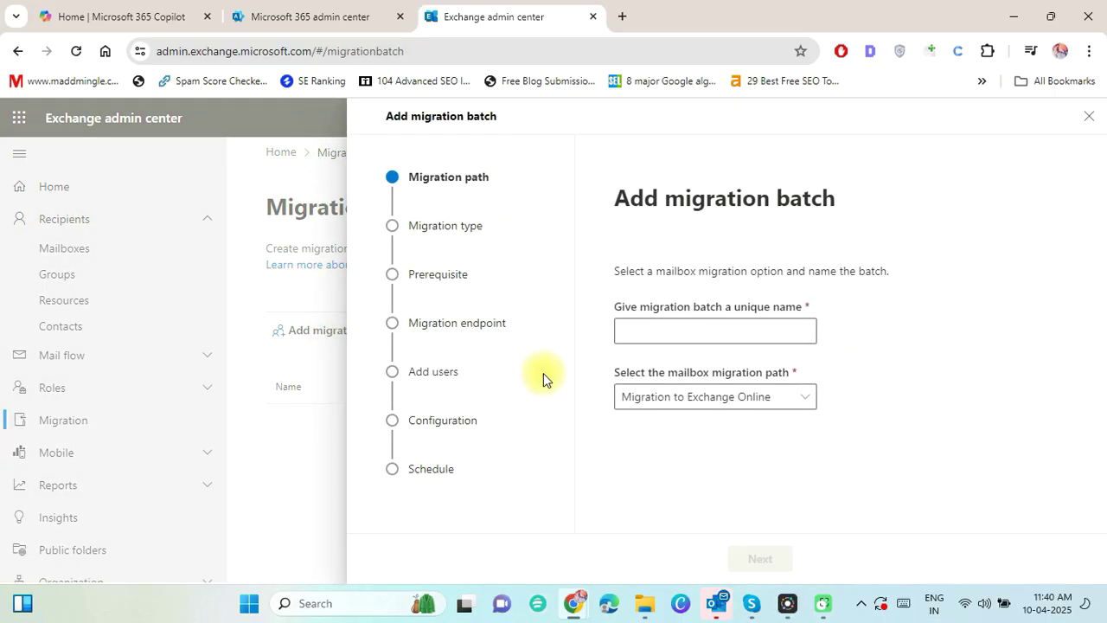
Name the batch 'datamigration', choose IMAP migration, and opt to create a new migration endpoint.
{"action": "left_click", "coordinate": [680, 322]}
{"action": "type", "text": "datamigration"}
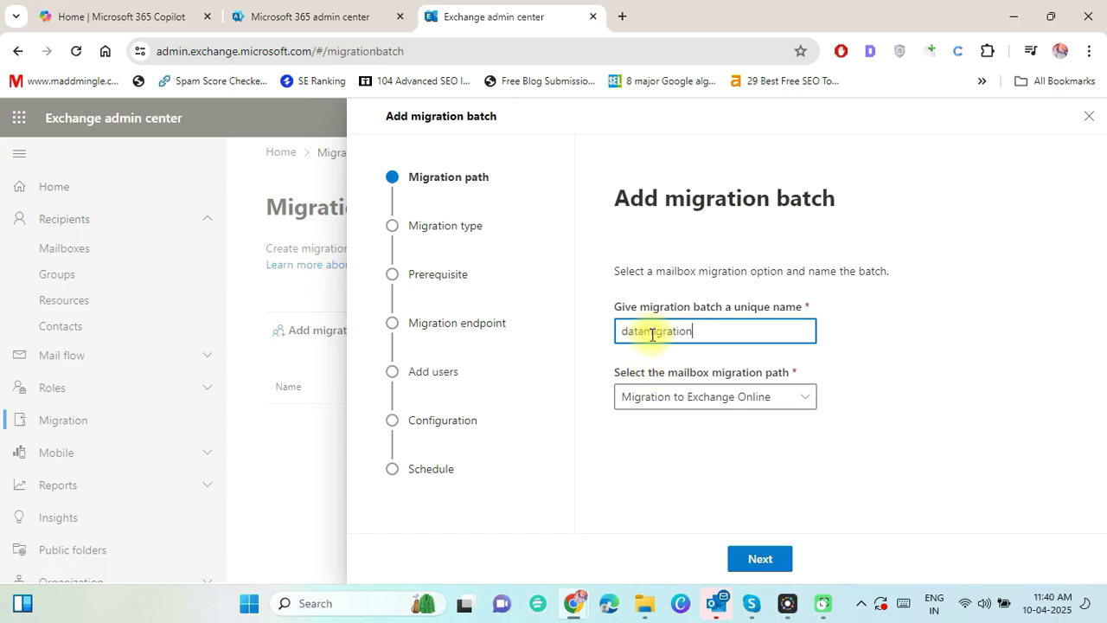
{"action": "left_click", "coordinate": [763, 560]}
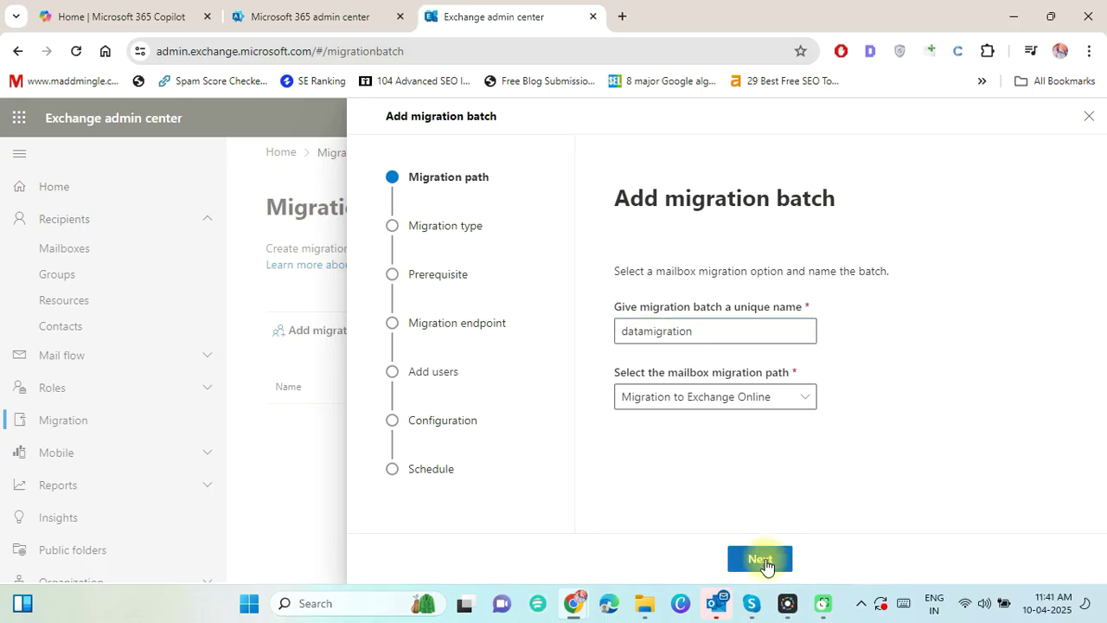
{"action": "left_click", "coordinate": [735, 380]}
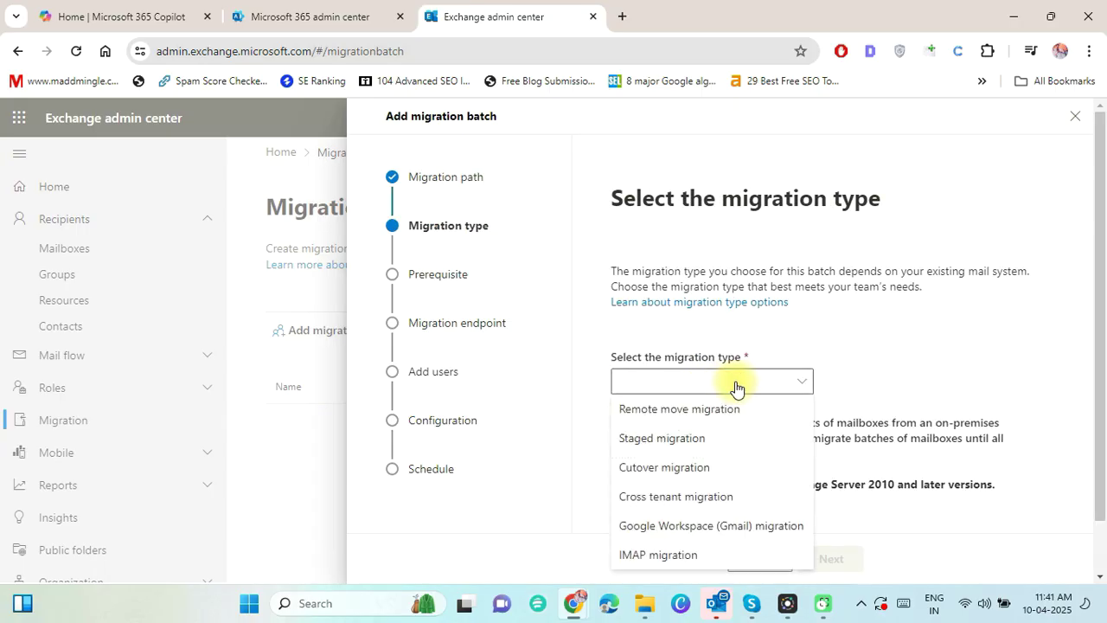
{"action": "left_click", "coordinate": [645, 555]}
{"action": "scroll", "coordinate": [666, 545], "scroll_direction": "down", "scroll_amount": 1}
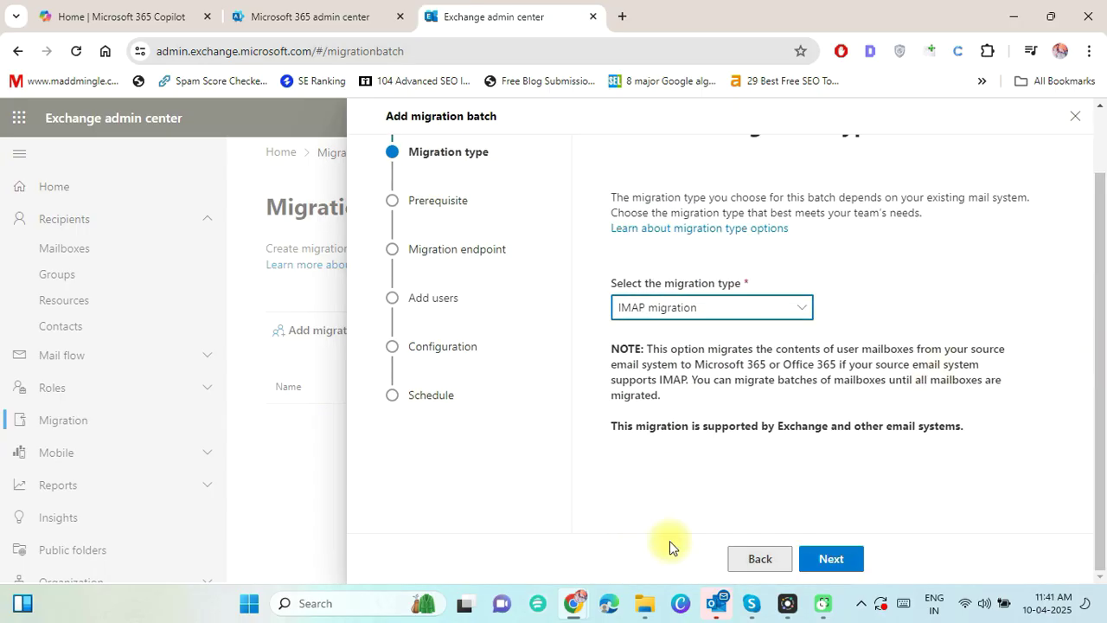
{"action": "left_click", "coordinate": [831, 558]}
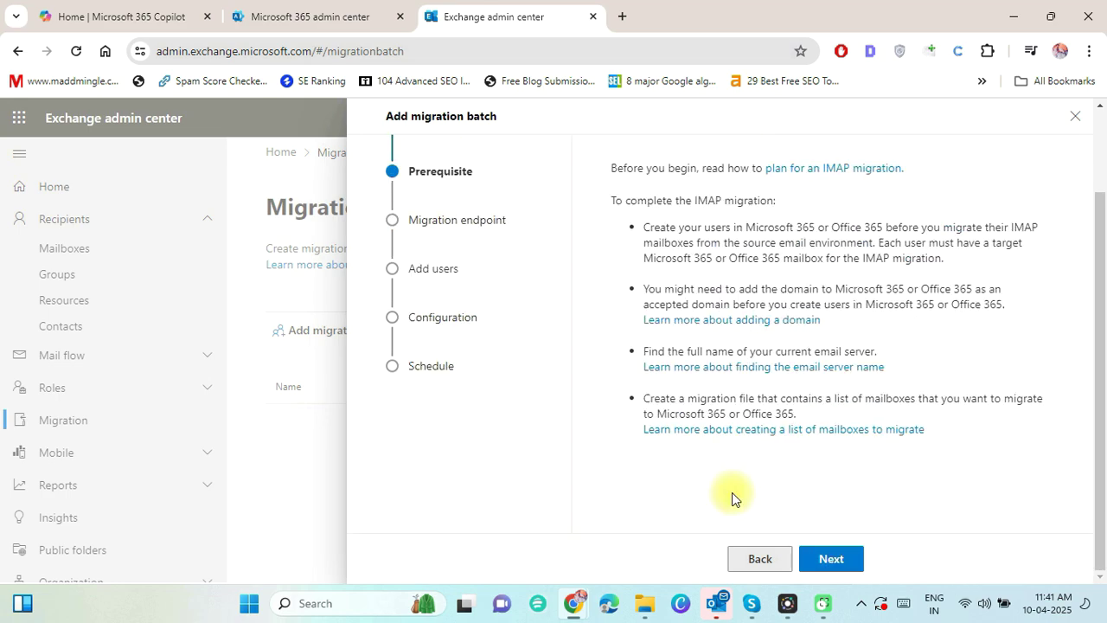
{"action": "left_click", "coordinate": [828, 558]}
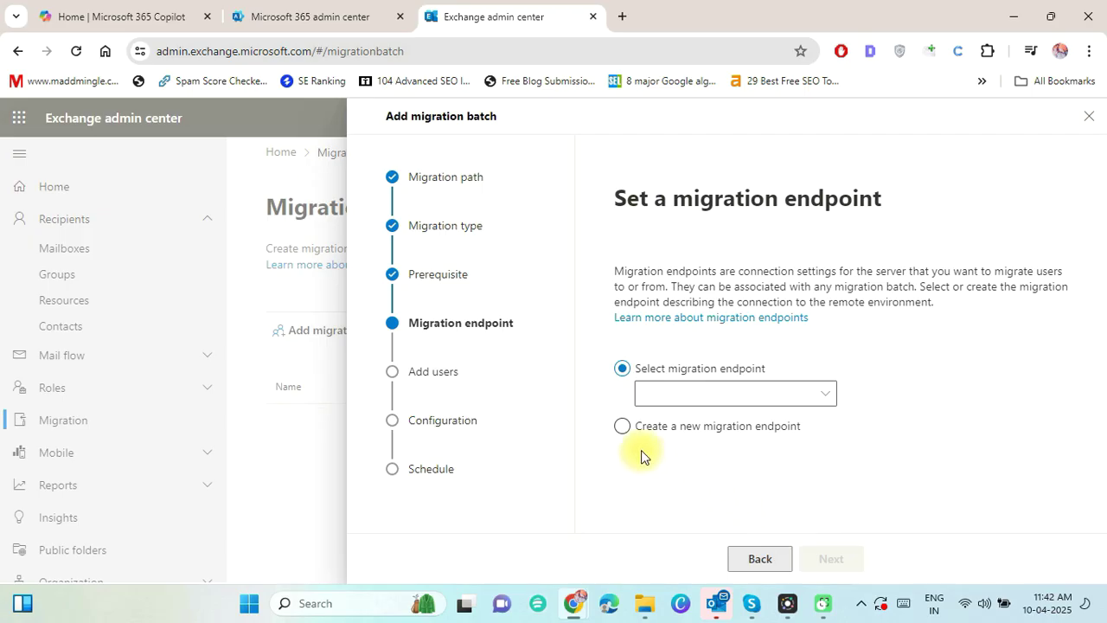
{"action": "left_click", "coordinate": [623, 428]}
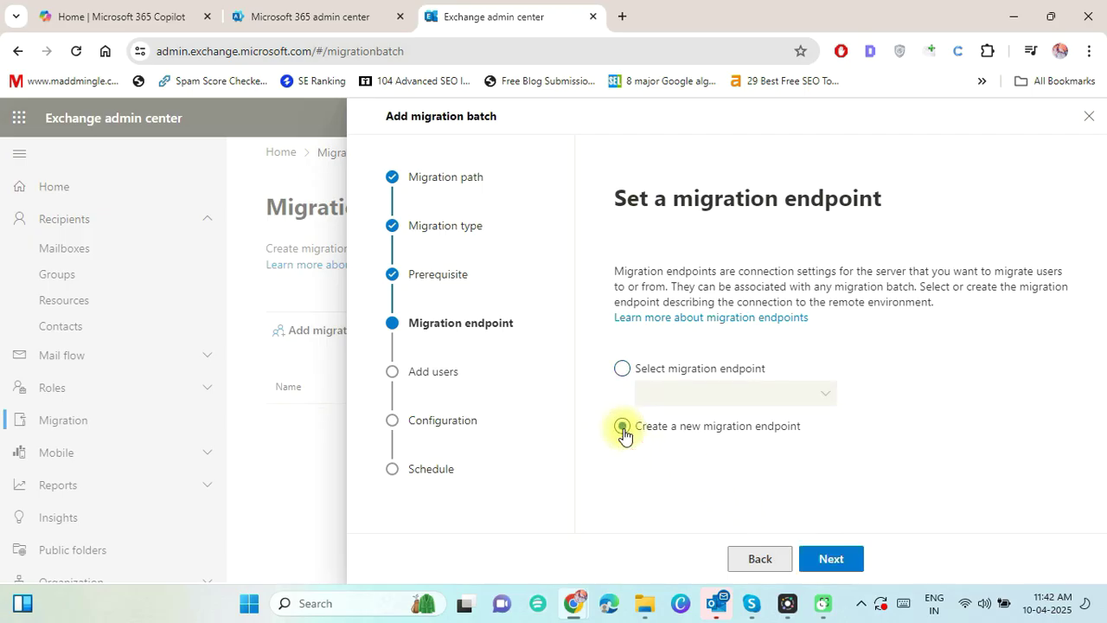
{"action": "left_click", "coordinate": [832, 558]}
Name the endpoint 'gmailmigration' and set its IMAP server to imap.gmail.com.
{"action": "type", "text": "gmailmi"}
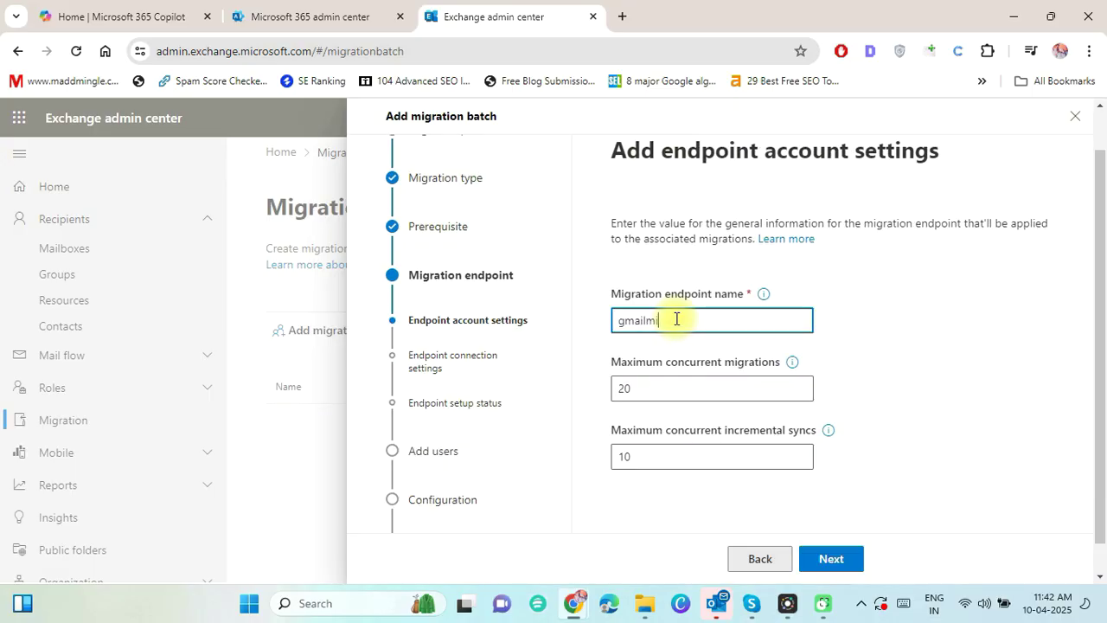
{"action": "type", "text": "gration"}
{"action": "key", "text": "Tab"}
{"action": "key", "text": "Tab"}
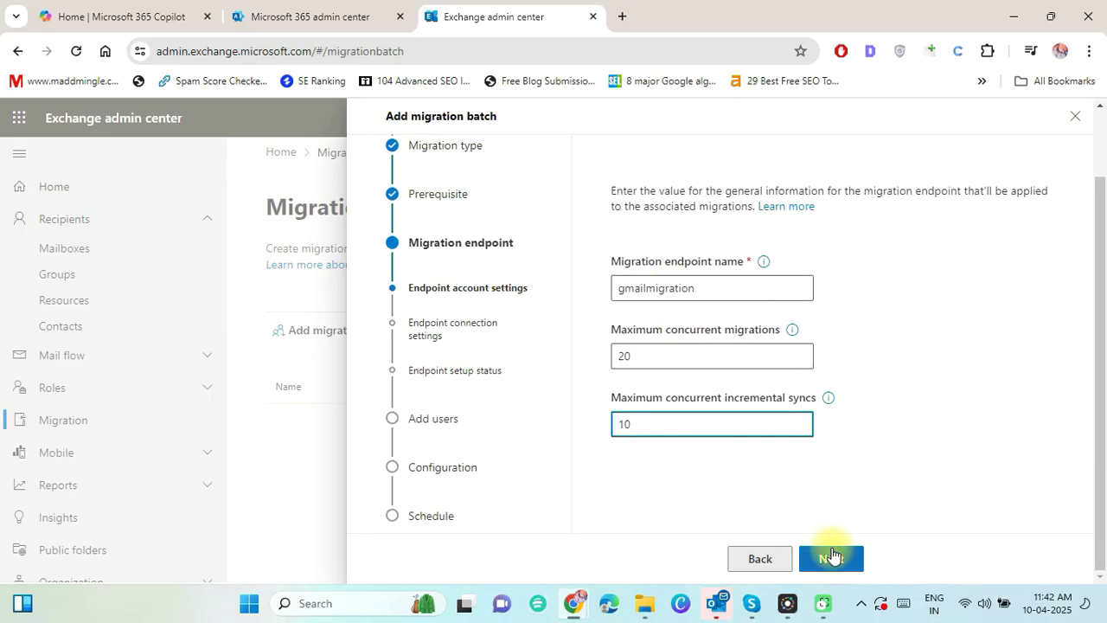
{"action": "left_click", "coordinate": [832, 555]}
{"action": "left_click", "coordinate": [628, 347]}
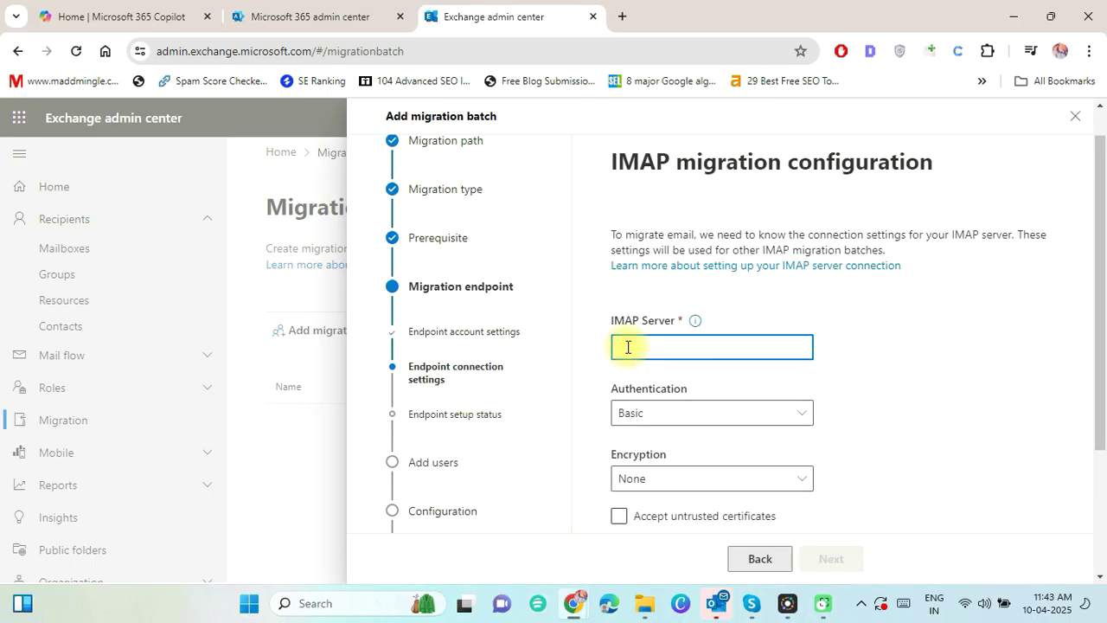
{"action": "type", "text": "imap.gmail"}
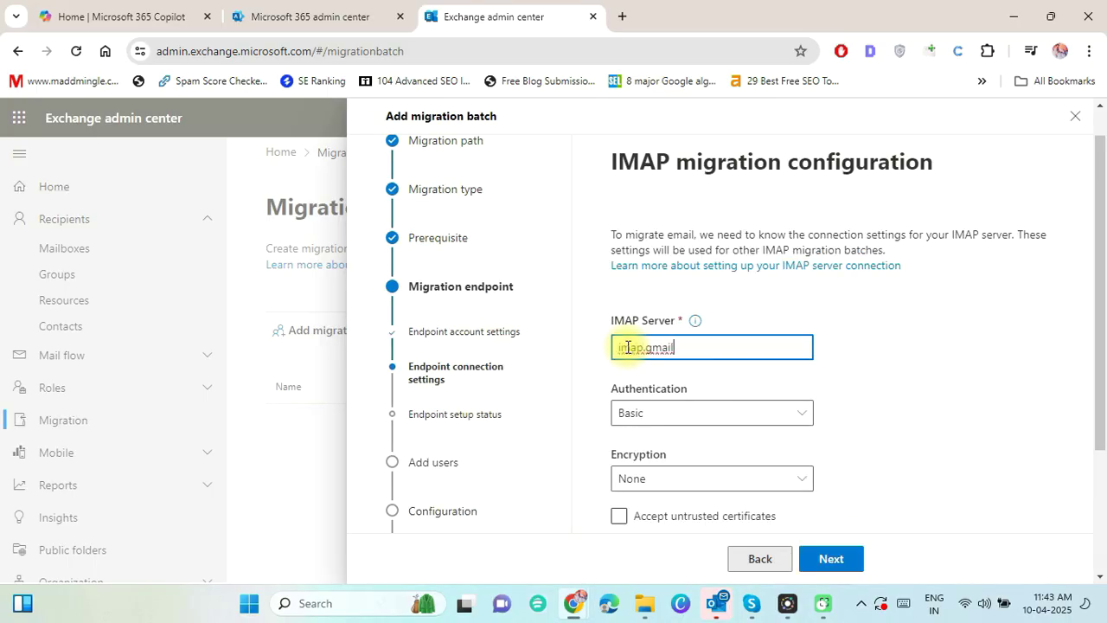
{"action": "type", "text": ".com"}
Use Basic authentication with SSL encryption, accept untrusted certificates, and create the endpoint.
{"action": "scroll", "coordinate": [680, 346], "scroll_direction": "down", "scroll_amount": 2}
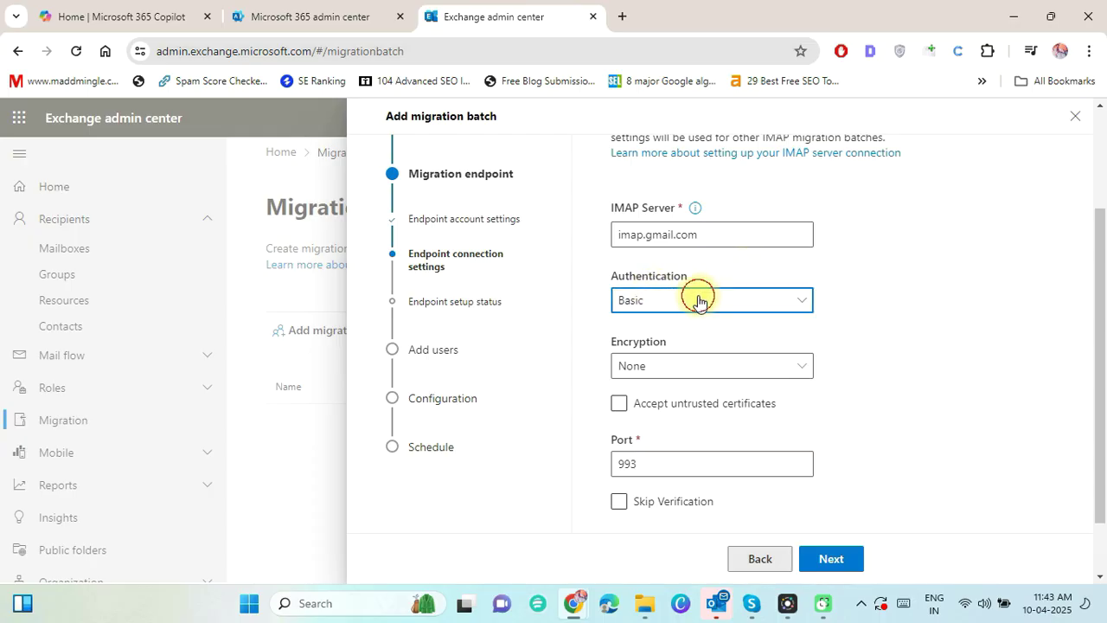
{"action": "left_click", "coordinate": [701, 300]}
{"action": "left_click", "coordinate": [664, 332]}
{"action": "left_click", "coordinate": [663, 366]}
{"action": "left_click", "coordinate": [652, 422]}
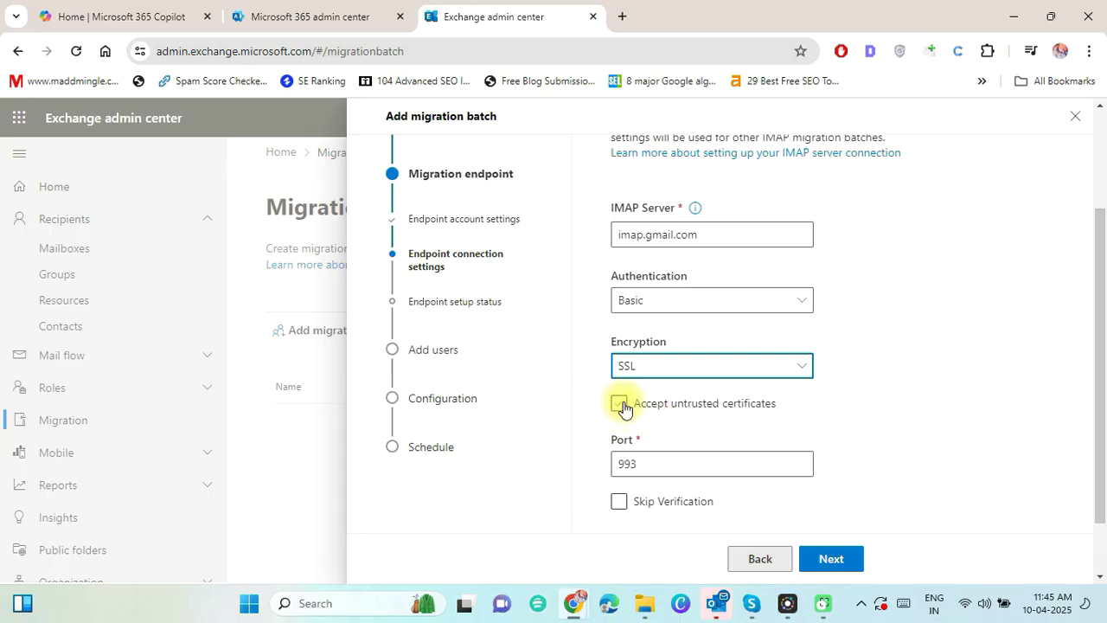
{"action": "left_click", "coordinate": [619, 404]}
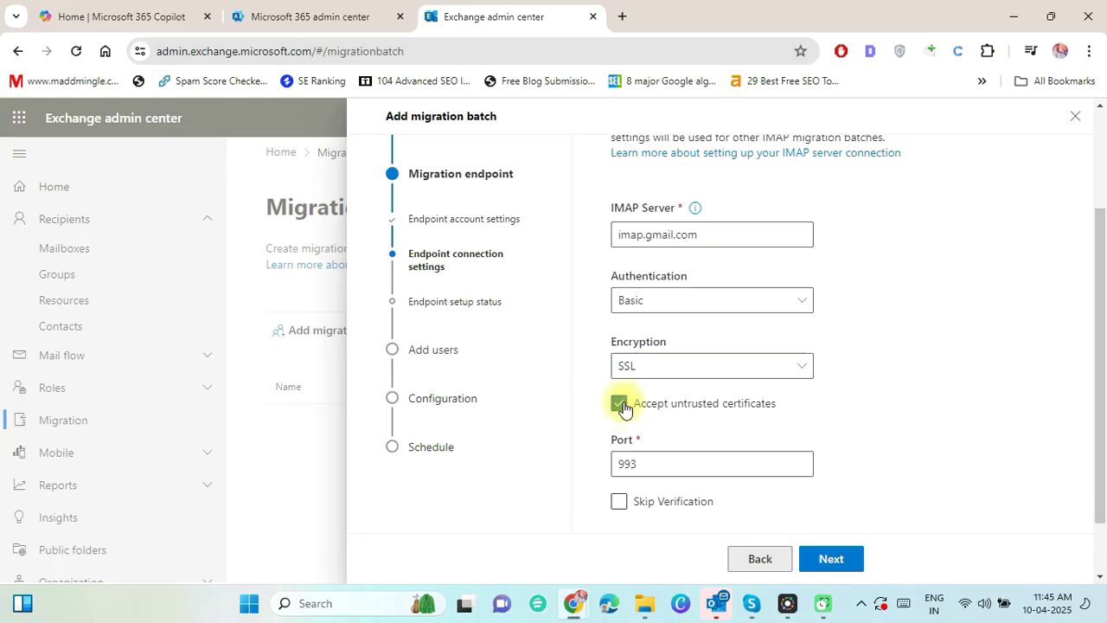
{"action": "left_click", "coordinate": [833, 558]}
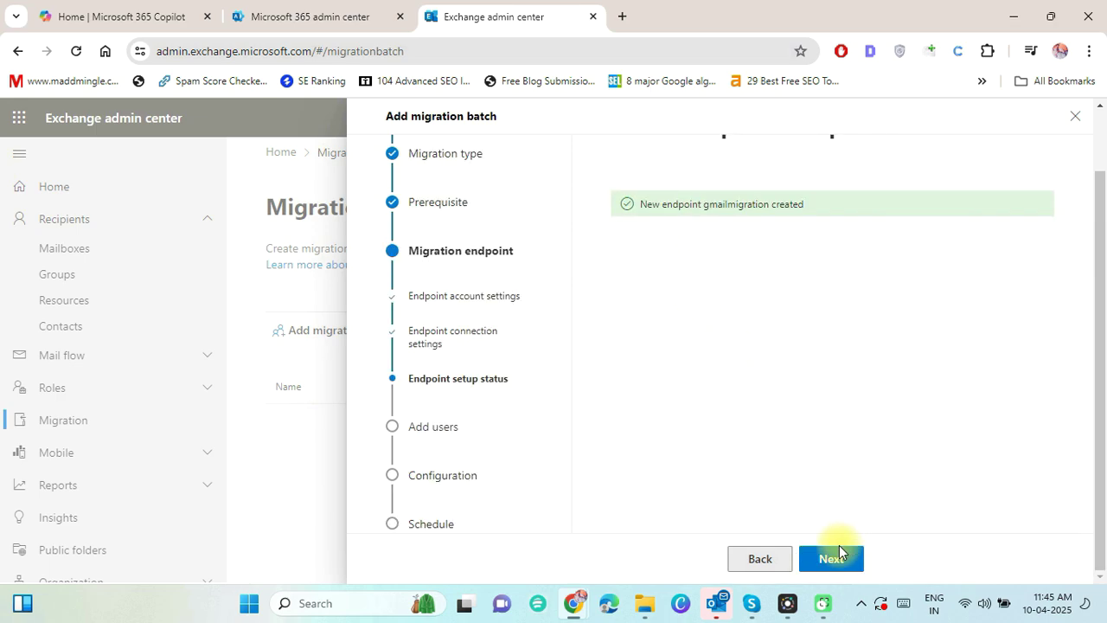
Download the sample user CSV template and save it to the Desktop.
{"action": "left_click", "coordinate": [834, 556]}
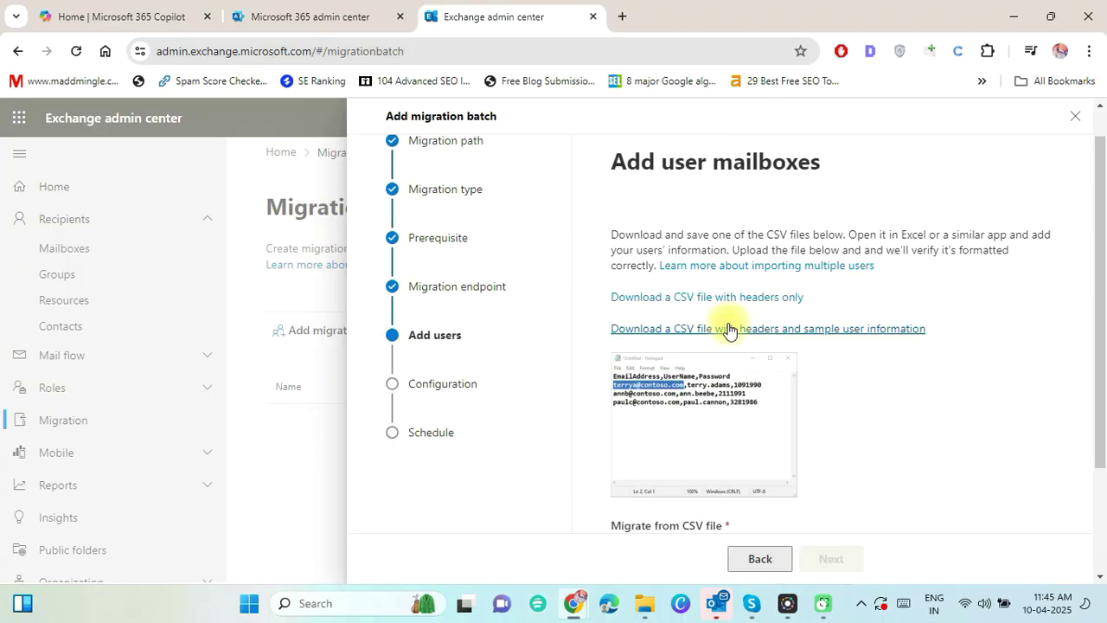
{"action": "left_click", "coordinate": [729, 330]}
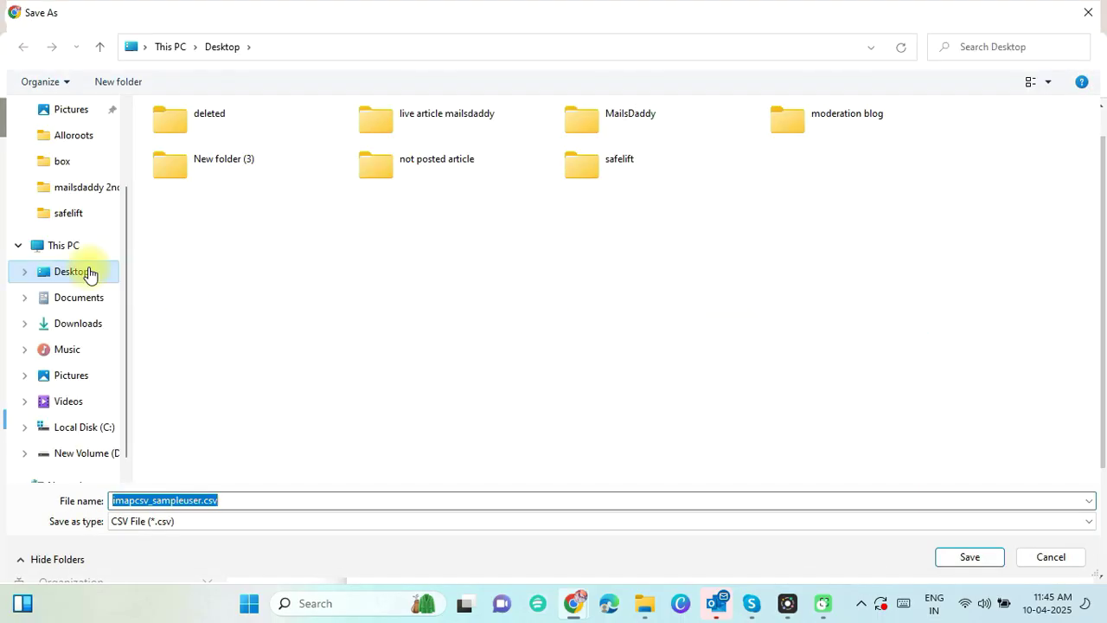
{"action": "left_click", "coordinate": [970, 557]}
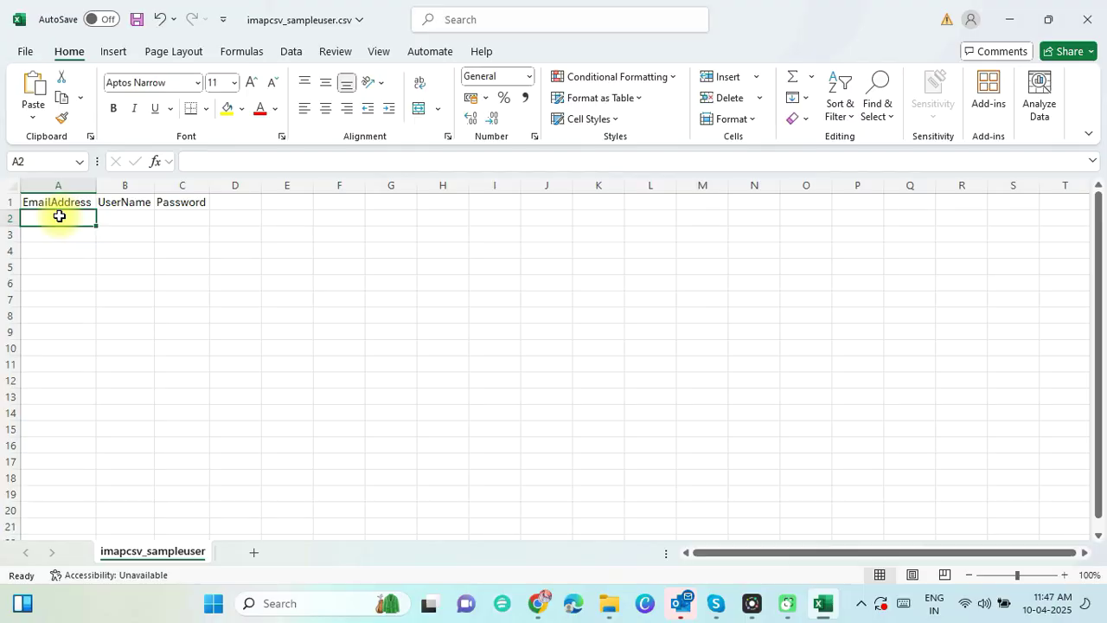
Paste the email address into A2 and autofit columns A and B to their entries.
{"action": "key", "text": "ctrl+v"}
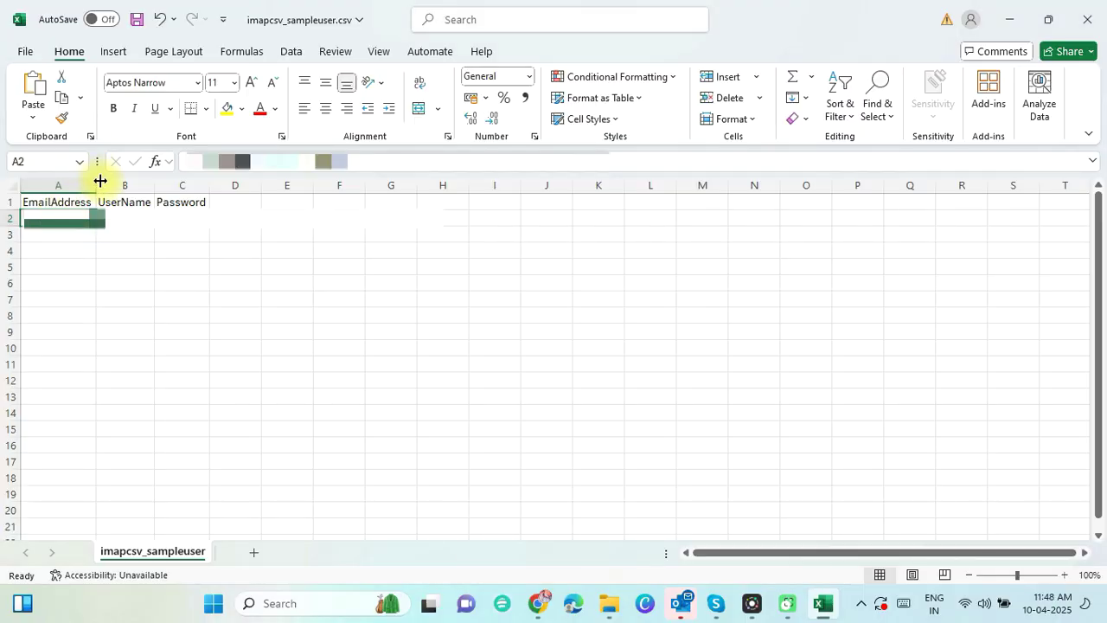
{"action": "double_click", "coordinate": [95, 184]}
{"action": "double_click", "coordinate": [258, 184]}
{"action": "left_click", "coordinate": [222, 217]}
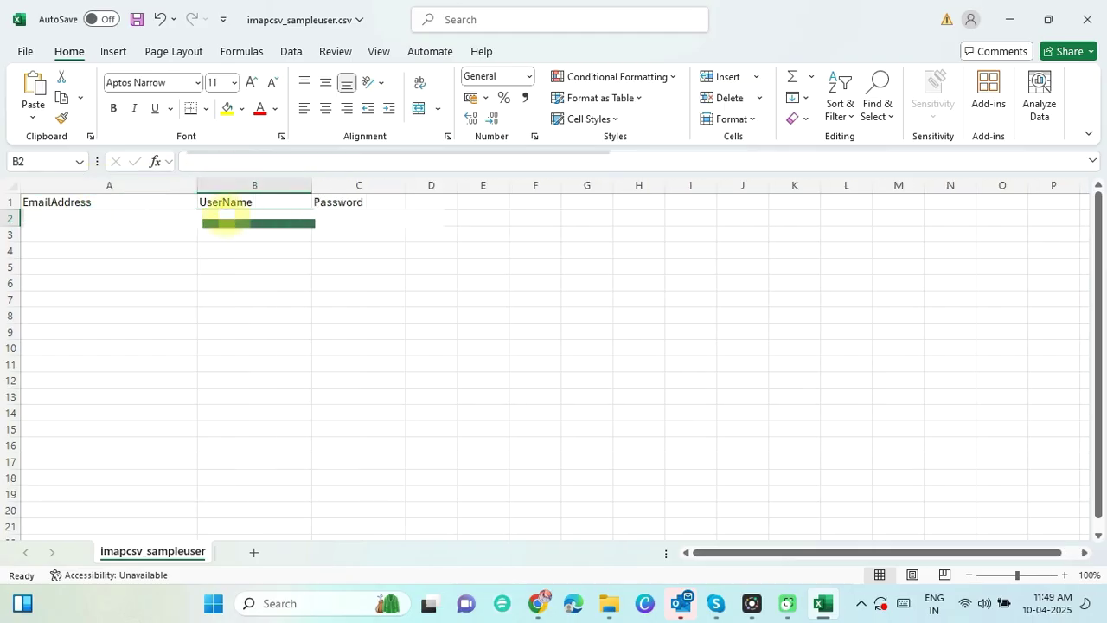
{"action": "double_click", "coordinate": [312, 185]}
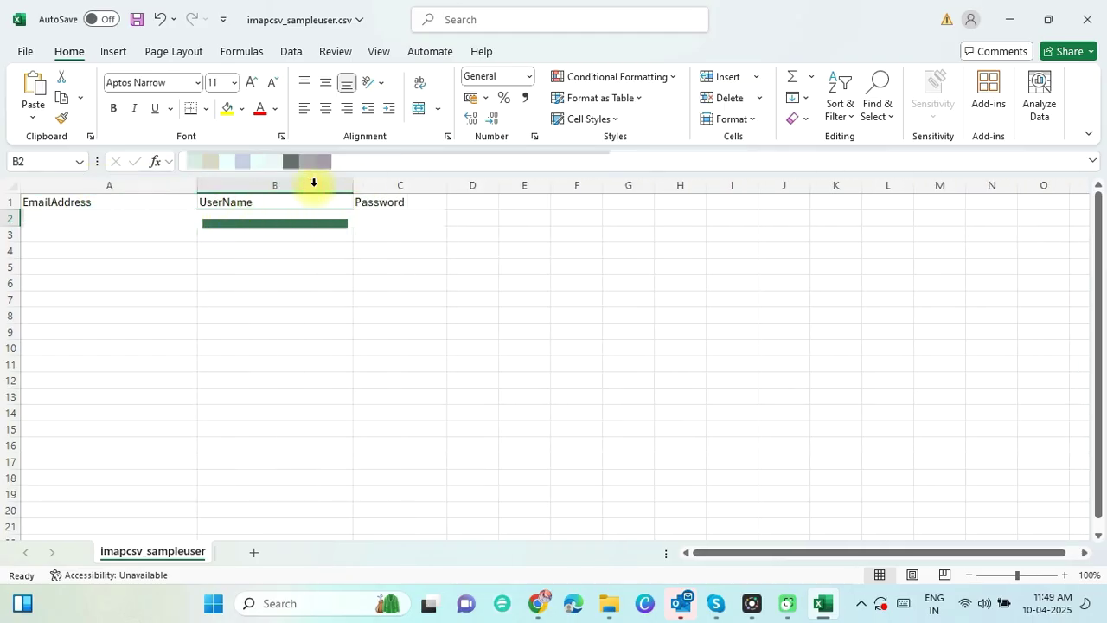
{"action": "left_click", "coordinate": [391, 225]}
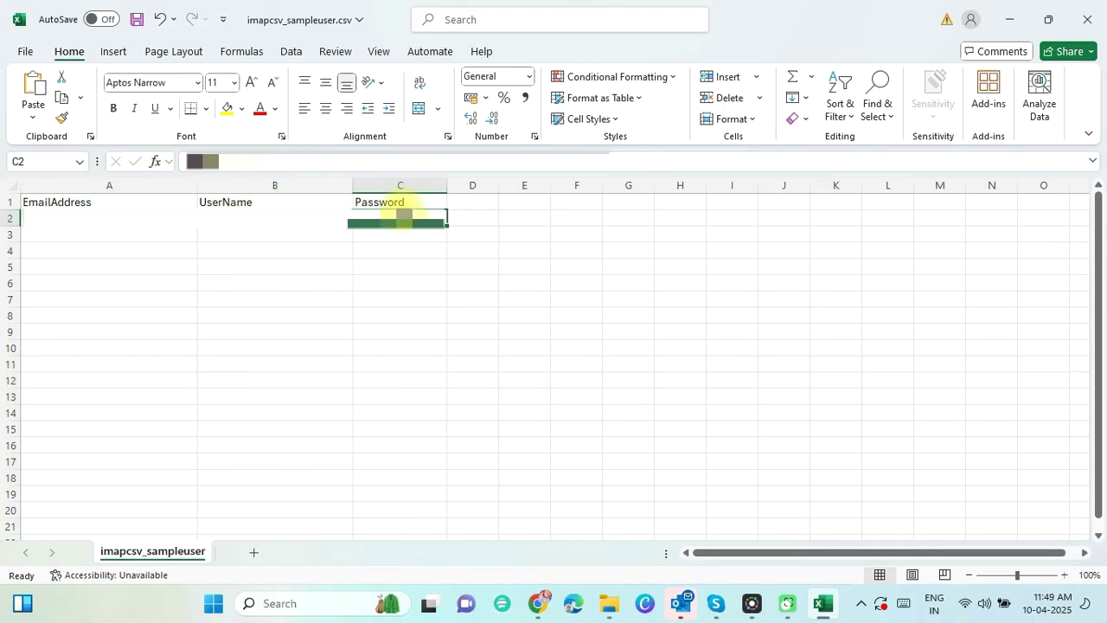
Save imapcsv_sampleuser.csv in CSV format and close Excel.
{"action": "left_click", "coordinate": [112, 234]}
{"action": "left_click", "coordinate": [116, 250]}
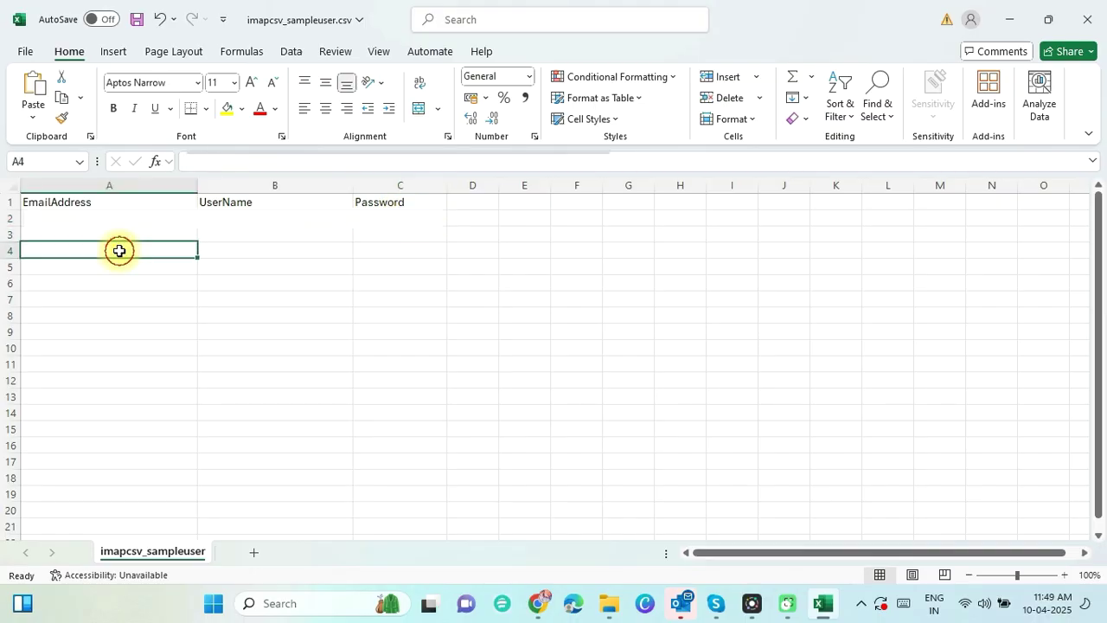
{"action": "left_click", "coordinate": [119, 274]}
{"action": "key", "text": "ctrl+z"}
{"action": "key", "text": "ctrl+s"}
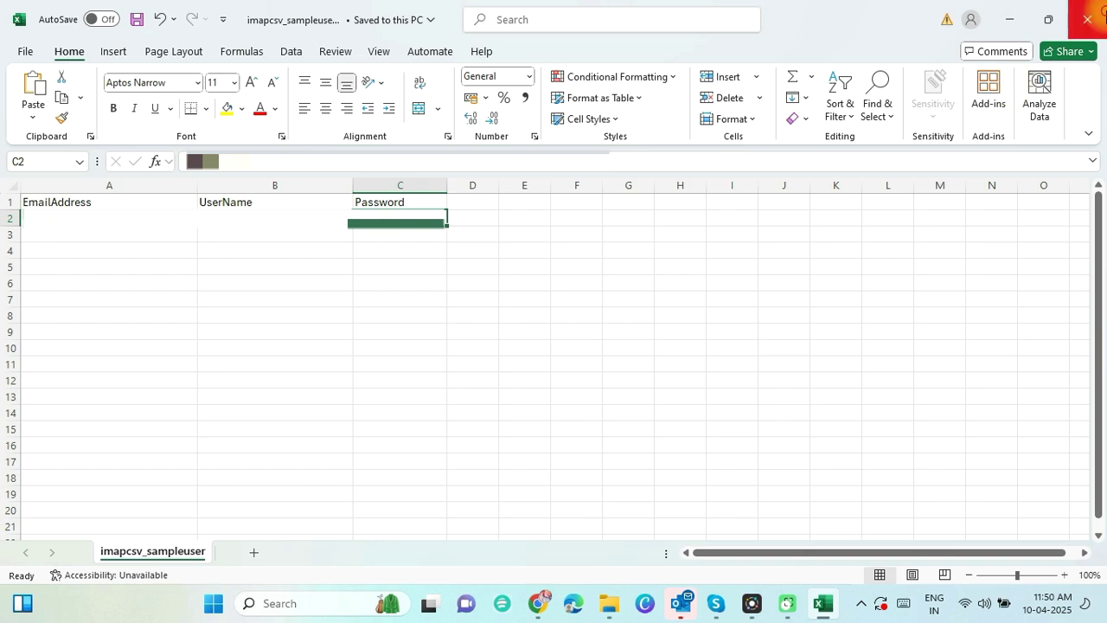
{"action": "left_click", "coordinate": [1087, 19]}
Import imapcsv_sampleuser.csv from the Desktop as the batch's user list.
{"action": "scroll", "coordinate": [536, 475], "scroll_direction": "down", "scroll_amount": 3}
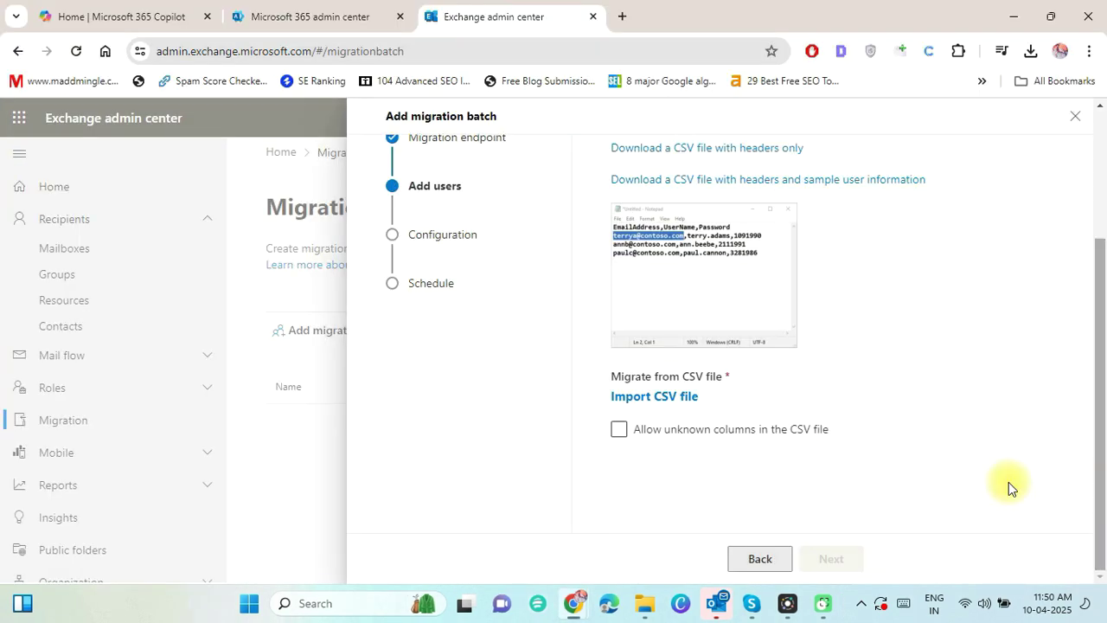
{"action": "left_click", "coordinate": [662, 396]}
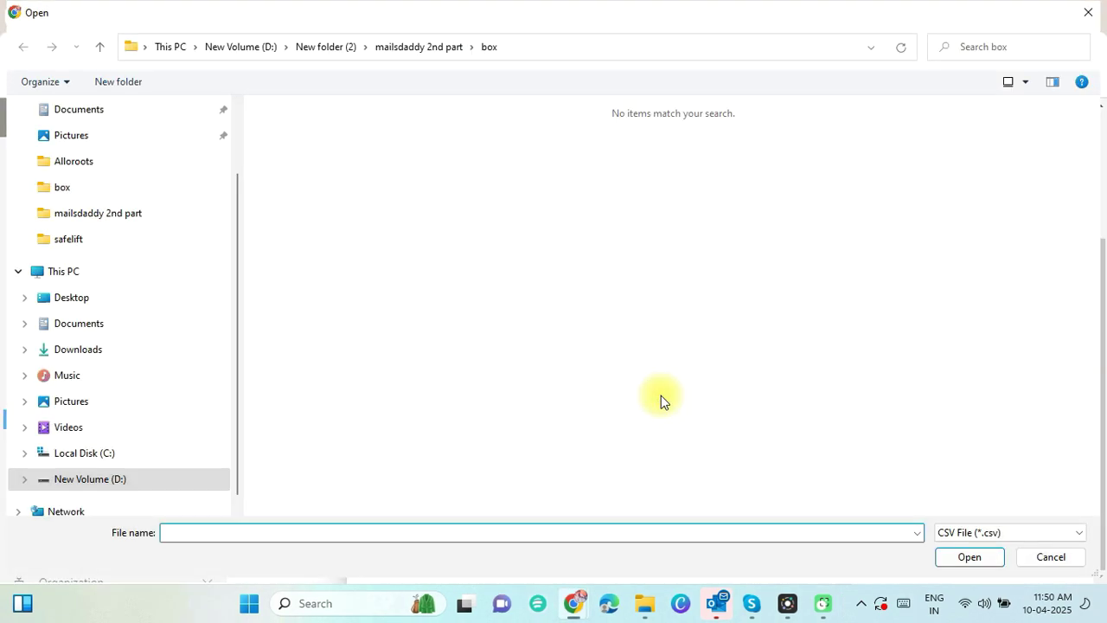
{"action": "left_click", "coordinate": [136, 298]}
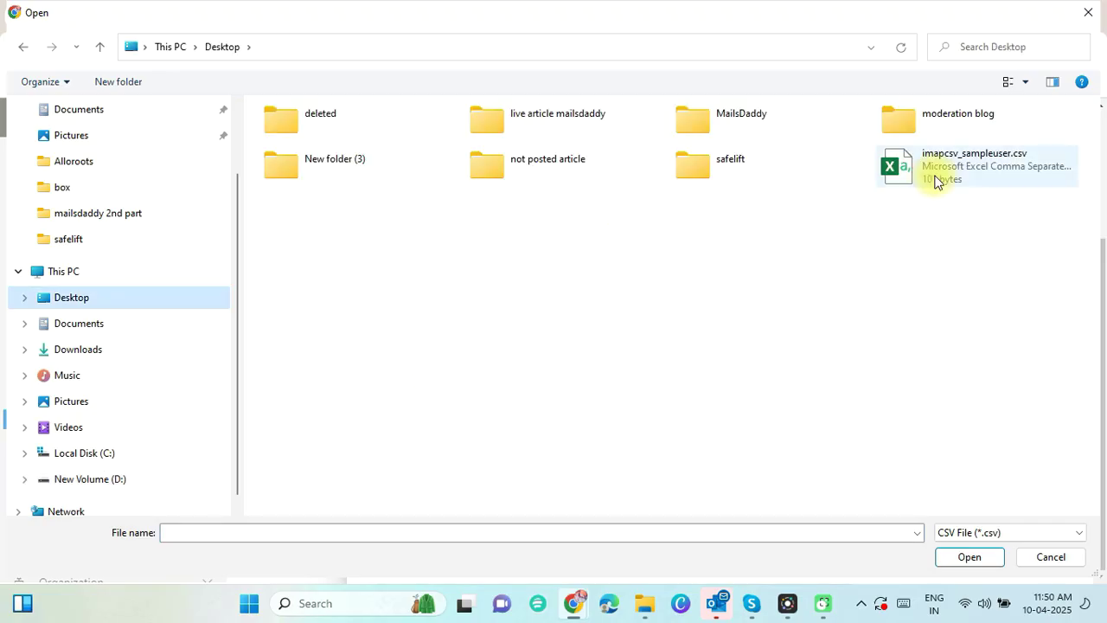
{"action": "double_click", "coordinate": [934, 182]}
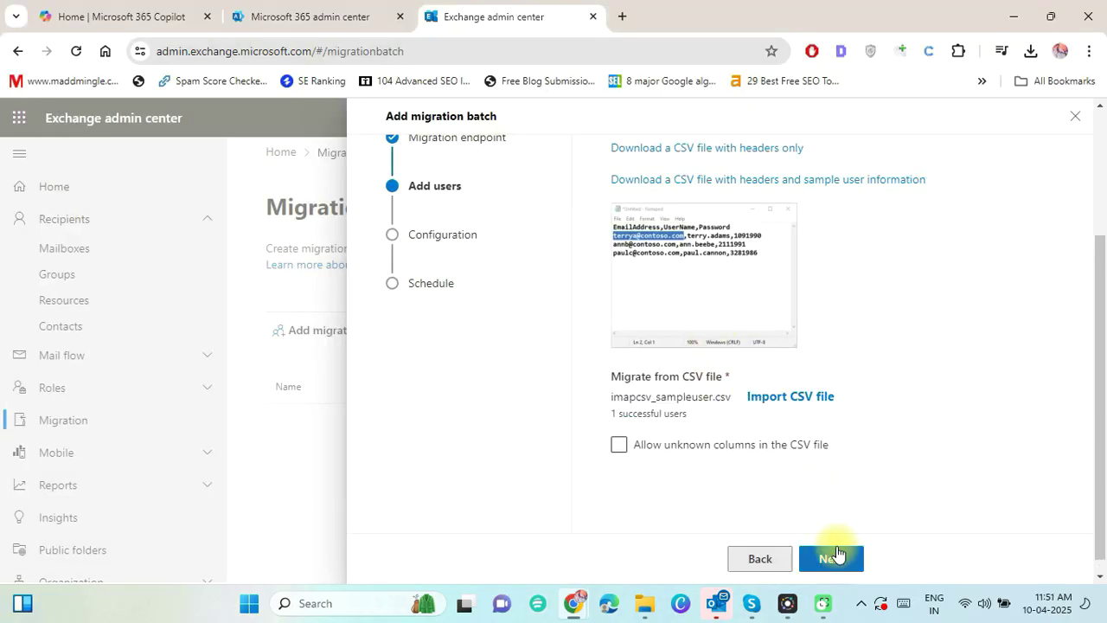
{"action": "left_click", "coordinate": [836, 554]}
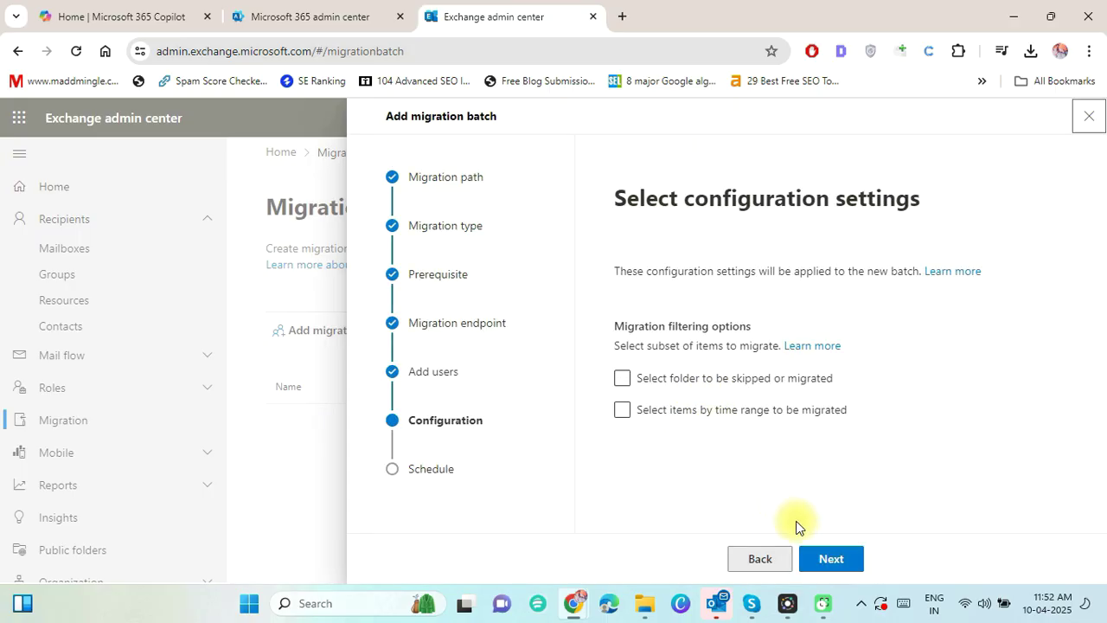
Keep the default configuration, schedule the datamigration batch to start automatically in UTC, and save it.
{"action": "left_click", "coordinate": [828, 556]}
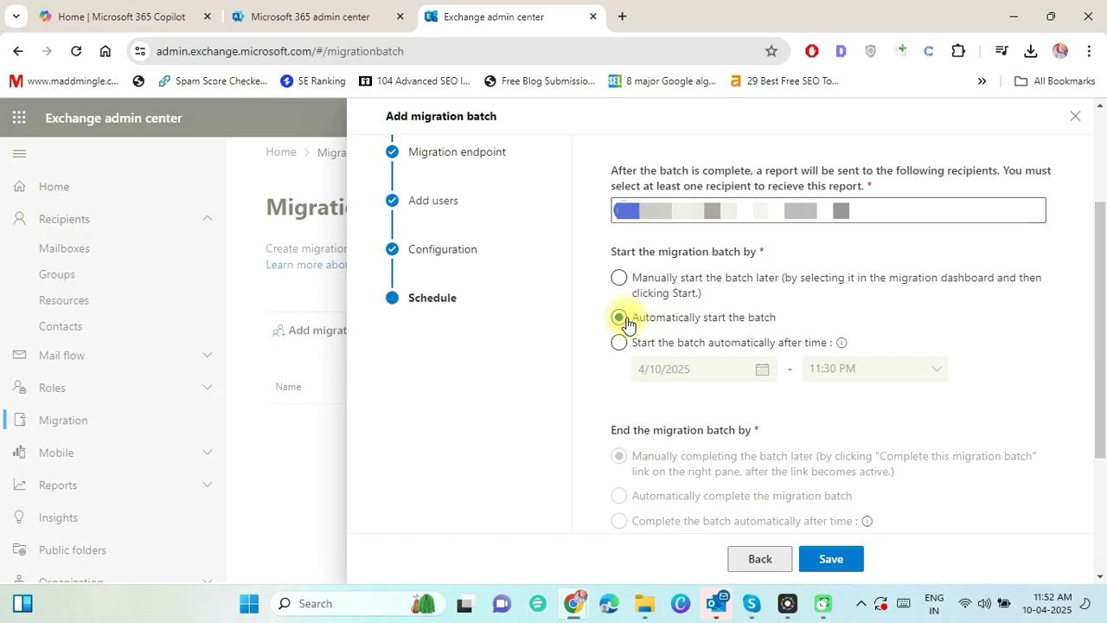
{"action": "scroll", "coordinate": [683, 260], "scroll_direction": "down", "scroll_amount": 1}
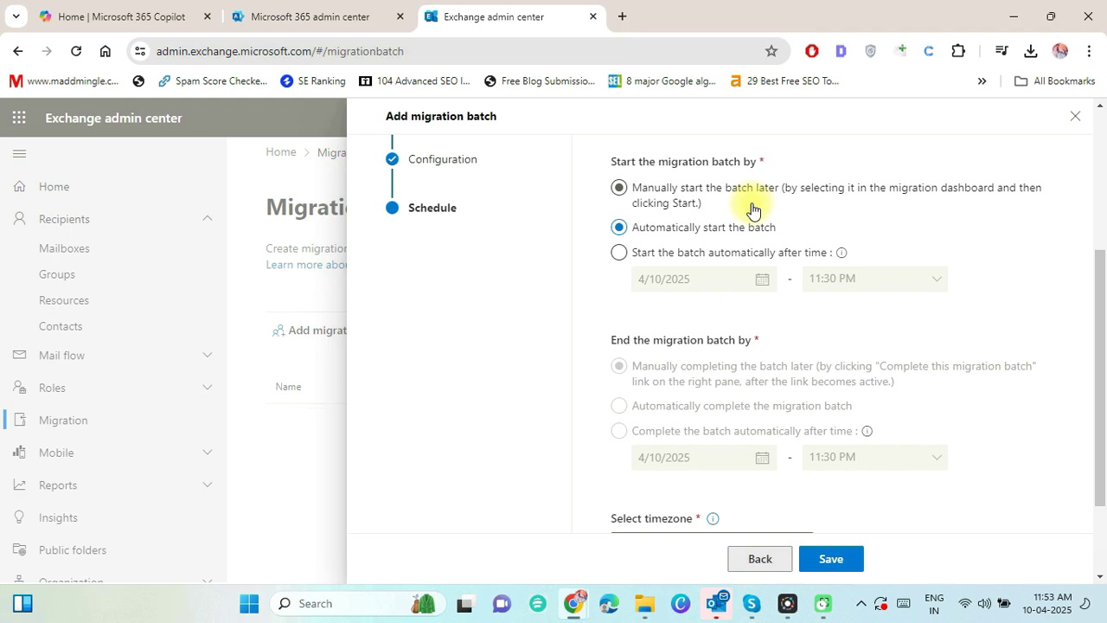
{"action": "scroll", "coordinate": [752, 211], "scroll_direction": "down", "scroll_amount": 1}
{"action": "left_click", "coordinate": [706, 423]}
{"action": "left_click", "coordinate": [643, 432]}
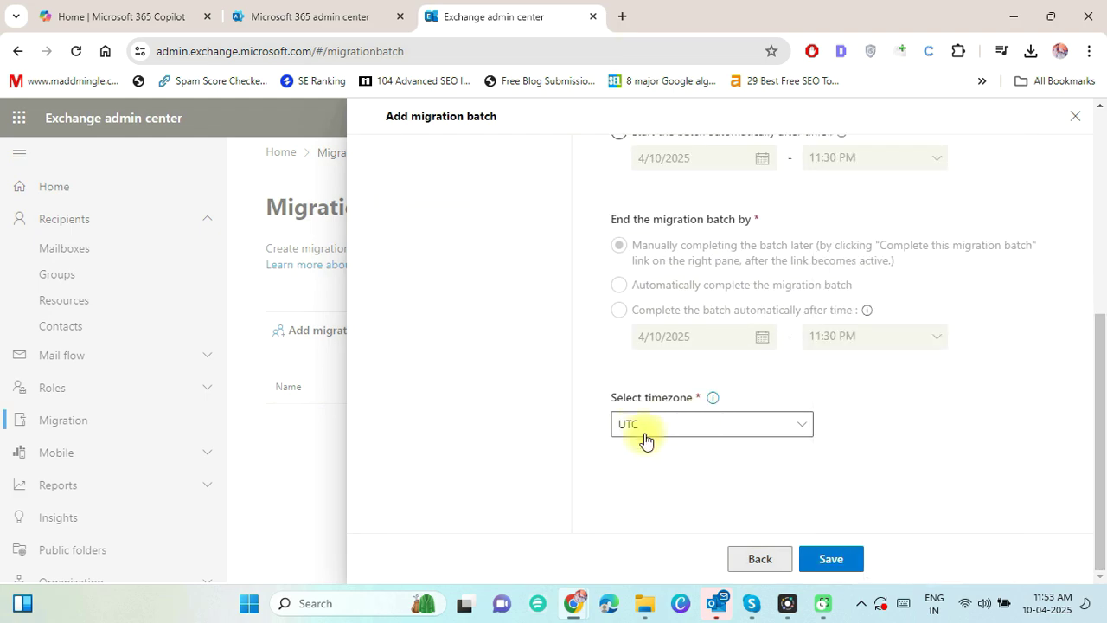
{"action": "left_click", "coordinate": [830, 554]}
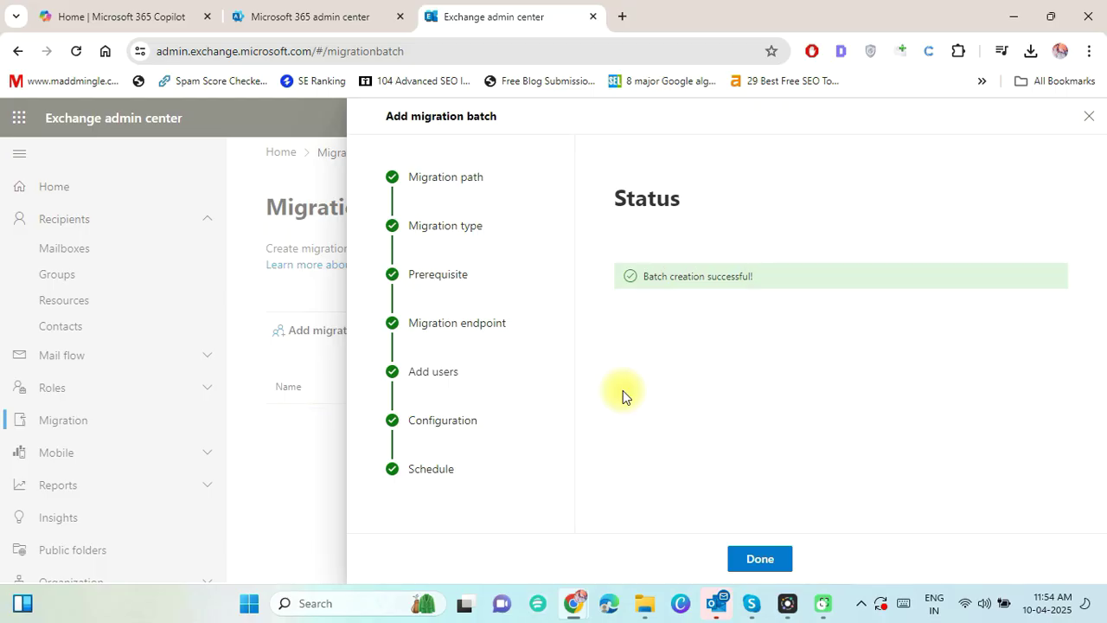
{"action": "left_click", "coordinate": [750, 559]}
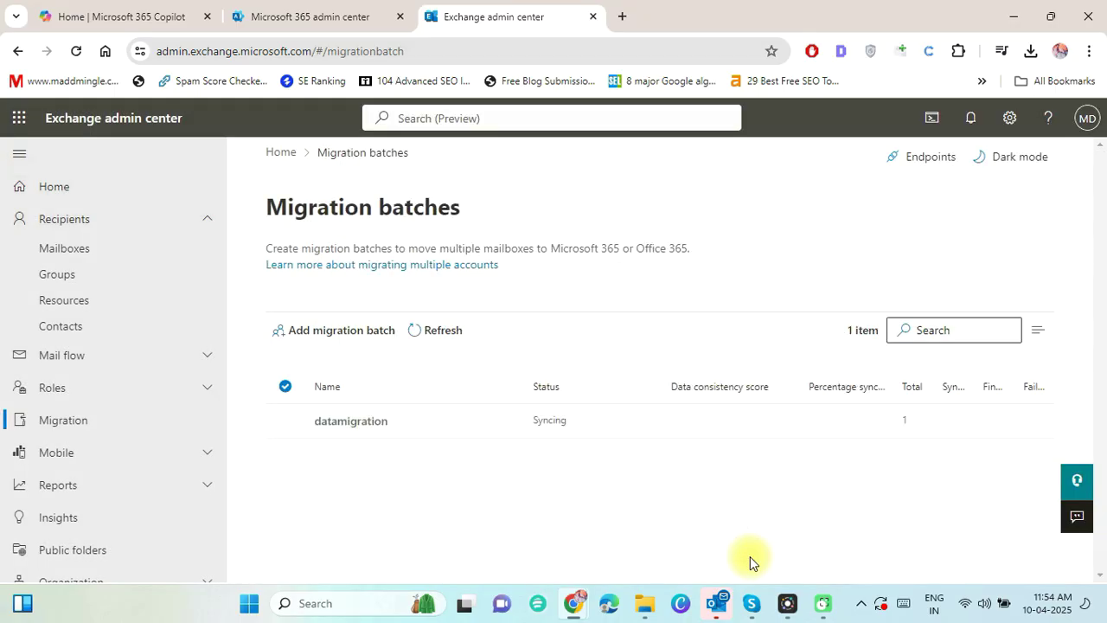
Refresh the batch list and view datamigration's details until it shows Synced with 5258 items.
{"action": "left_click", "coordinate": [427, 339]}
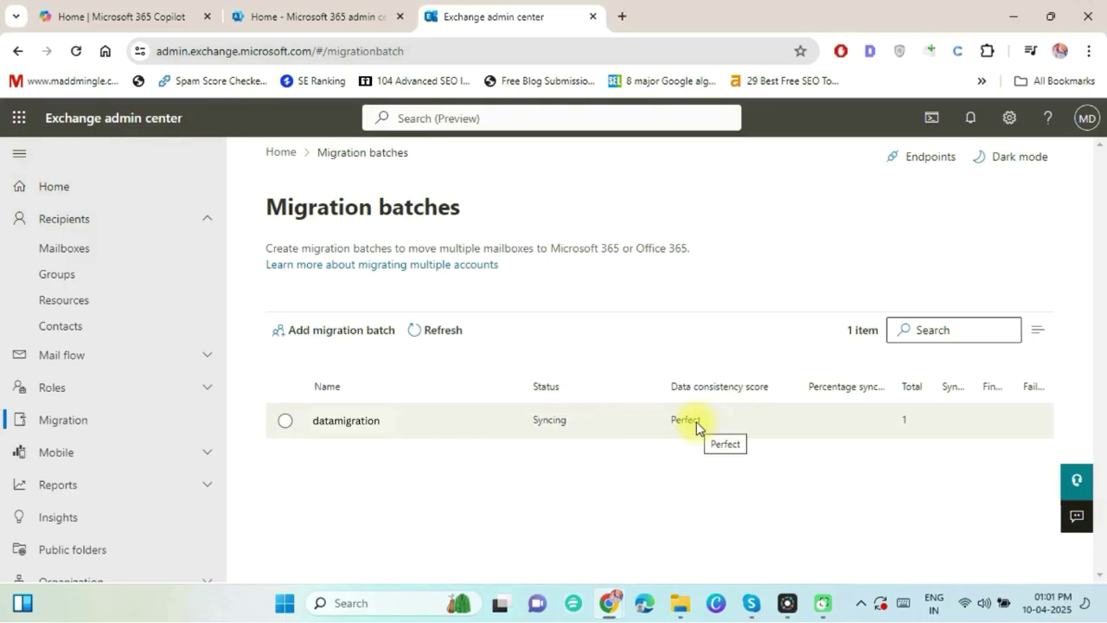
{"action": "left_click", "coordinate": [620, 422]}
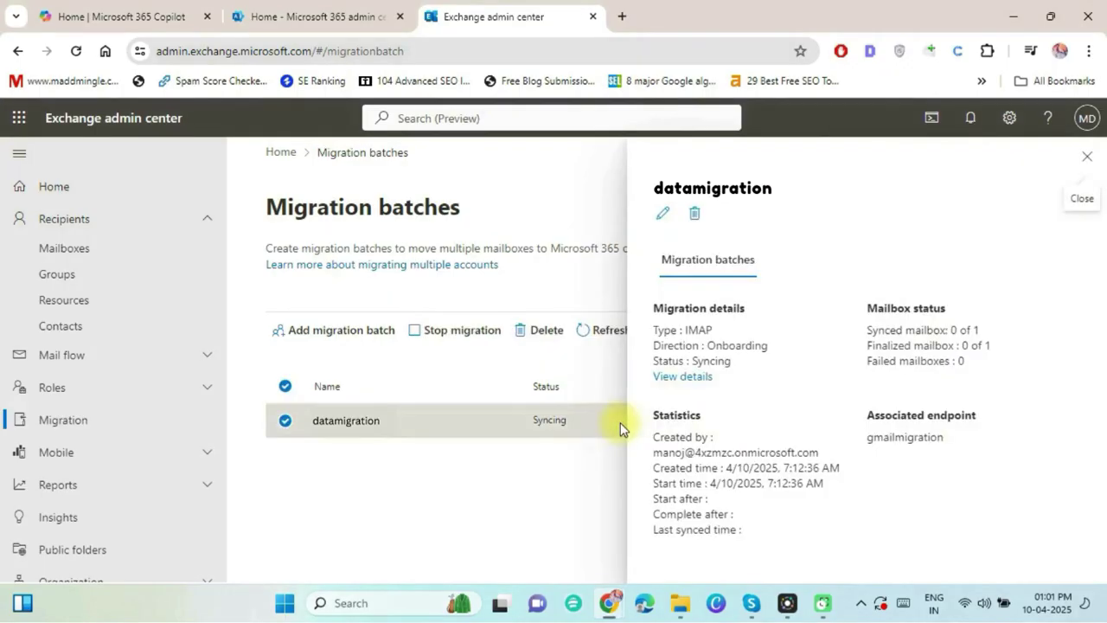
{"action": "left_click", "coordinate": [674, 379]}
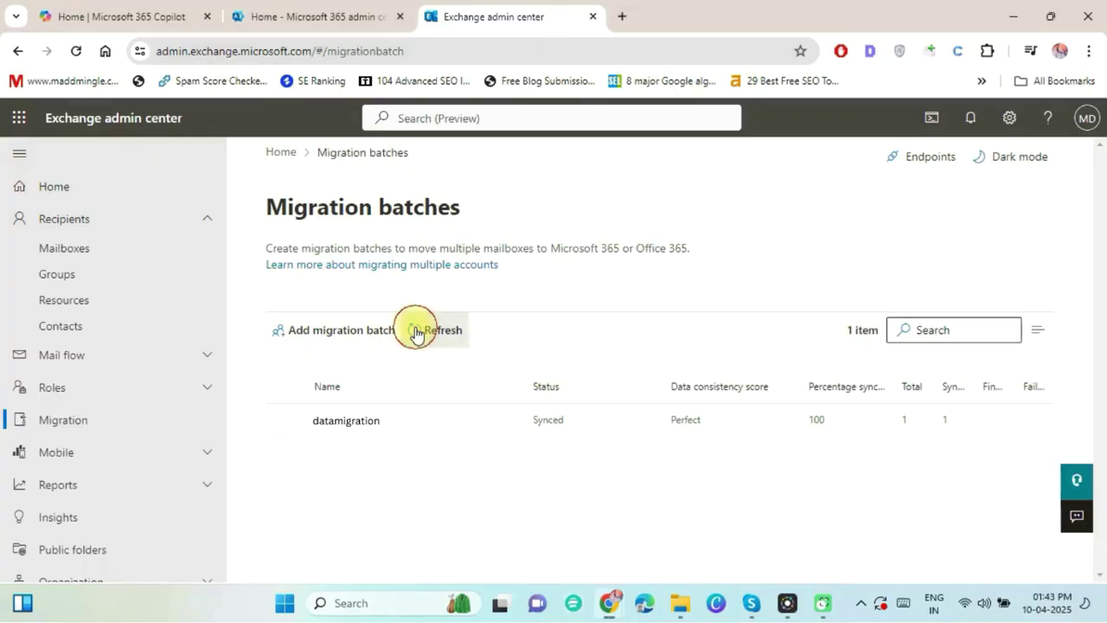
{"action": "left_click", "coordinate": [416, 332]}
{"action": "left_click", "coordinate": [649, 424]}
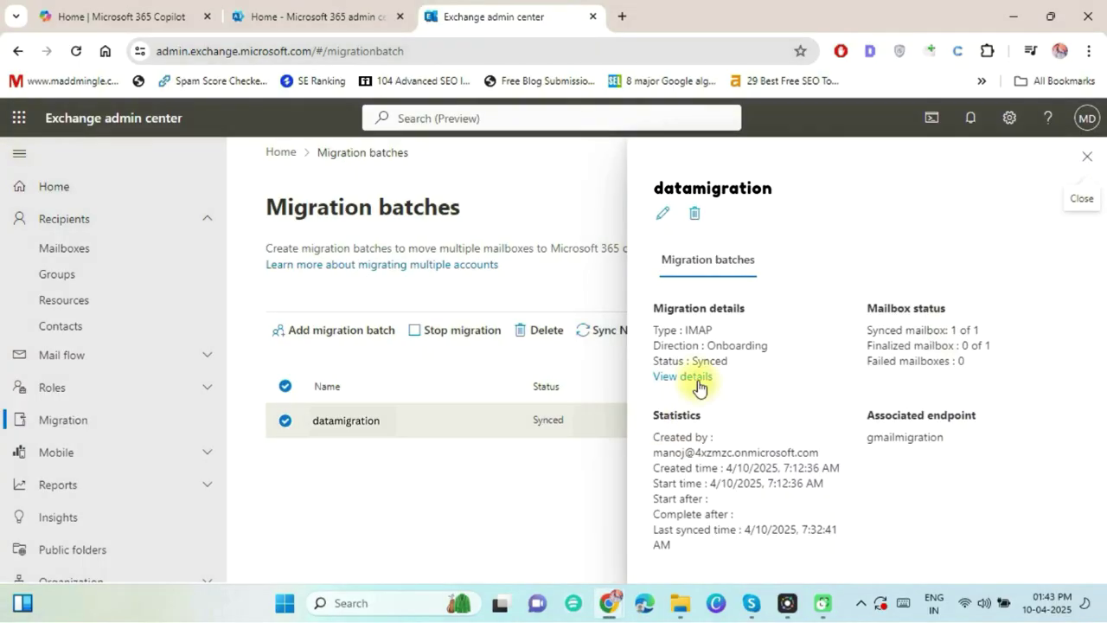
{"action": "left_click", "coordinate": [684, 376]}
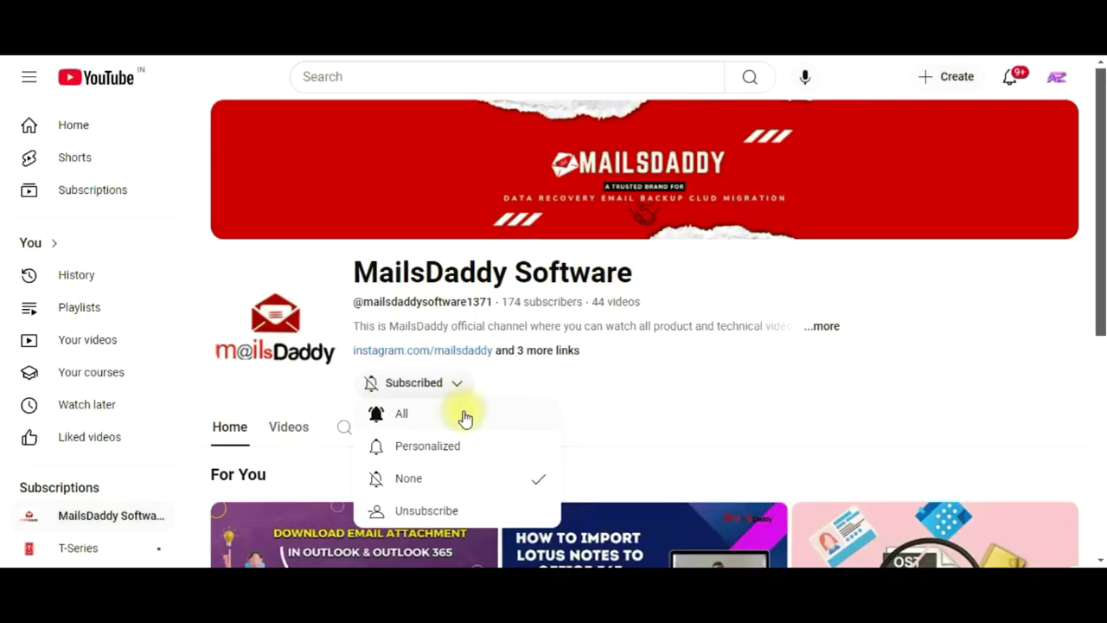
Set the MailsDaddy Software channel's subscription notifications to All.
{"action": "left_click", "coordinate": [465, 415]}
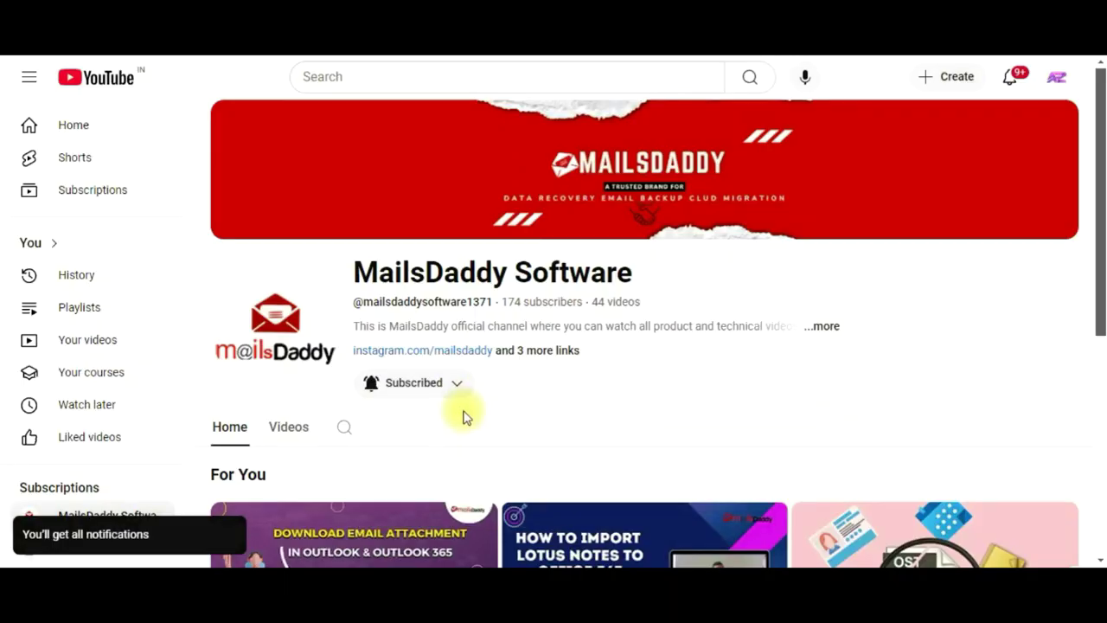